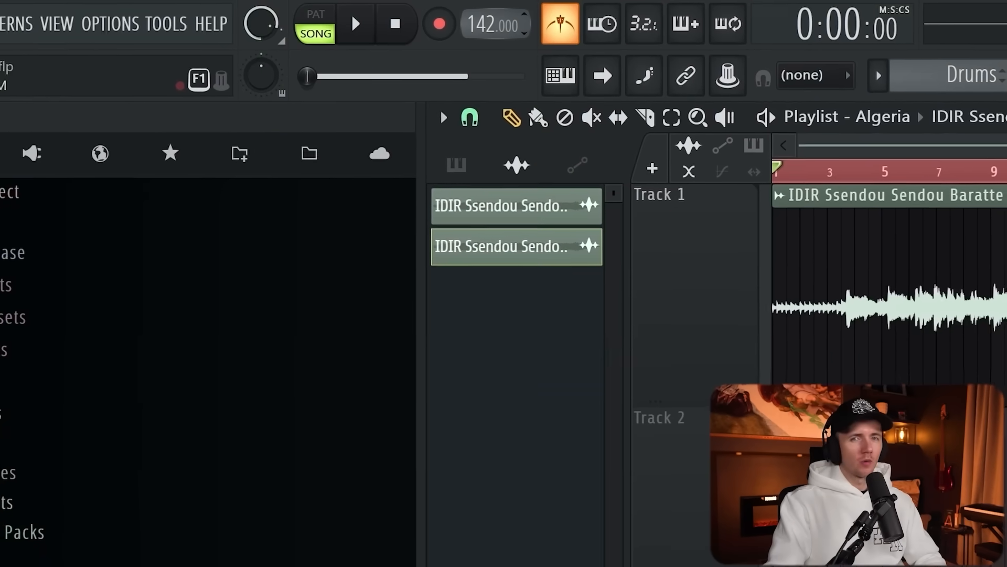
# - Set the project tempo to 145 BPM and fit the Track 1 sample clip to tempo
pyautogui.moveTo(490, 24); pyautogui.dragTo(490, 17)
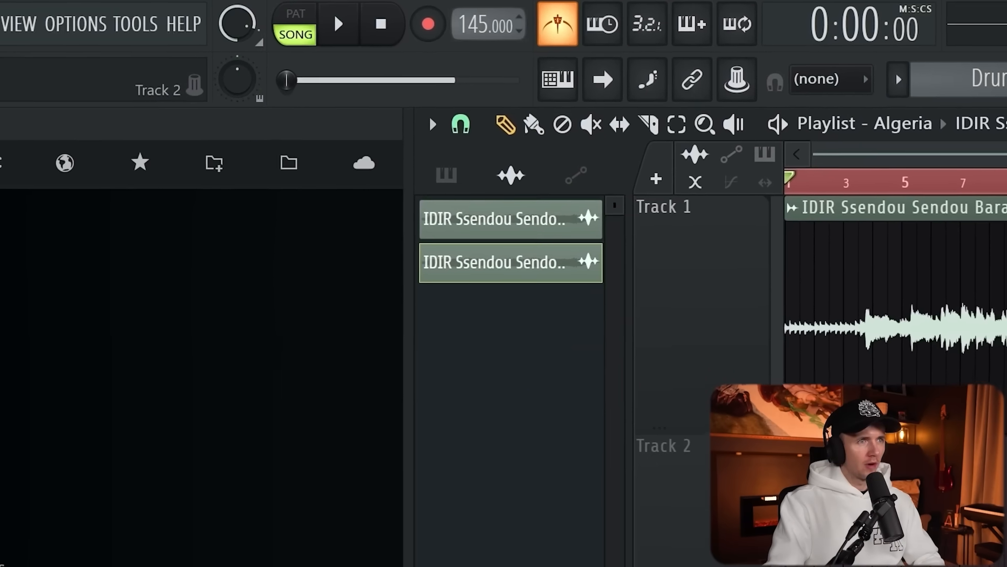
pyautogui.click(523, 162)
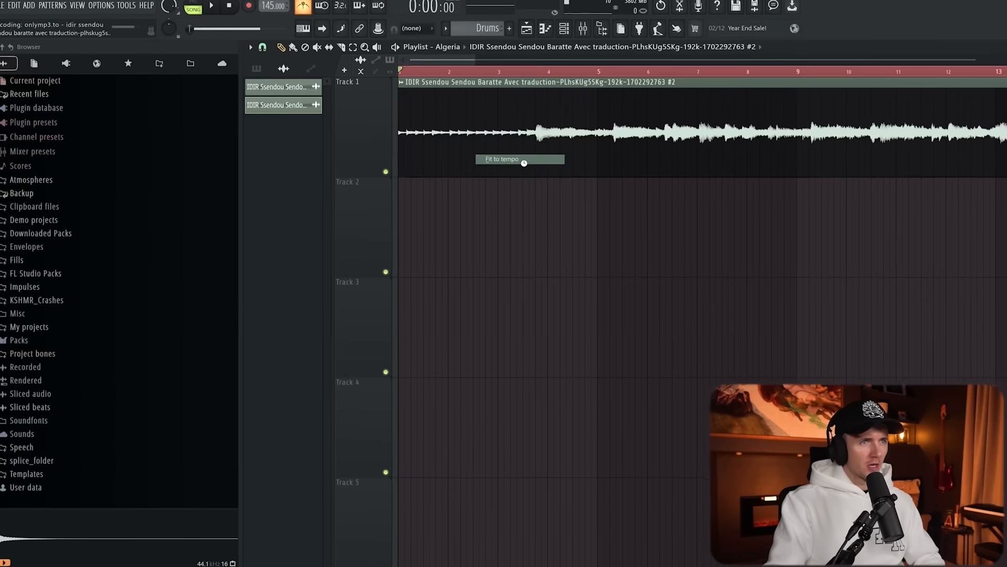
pyautogui.click(549, 410)
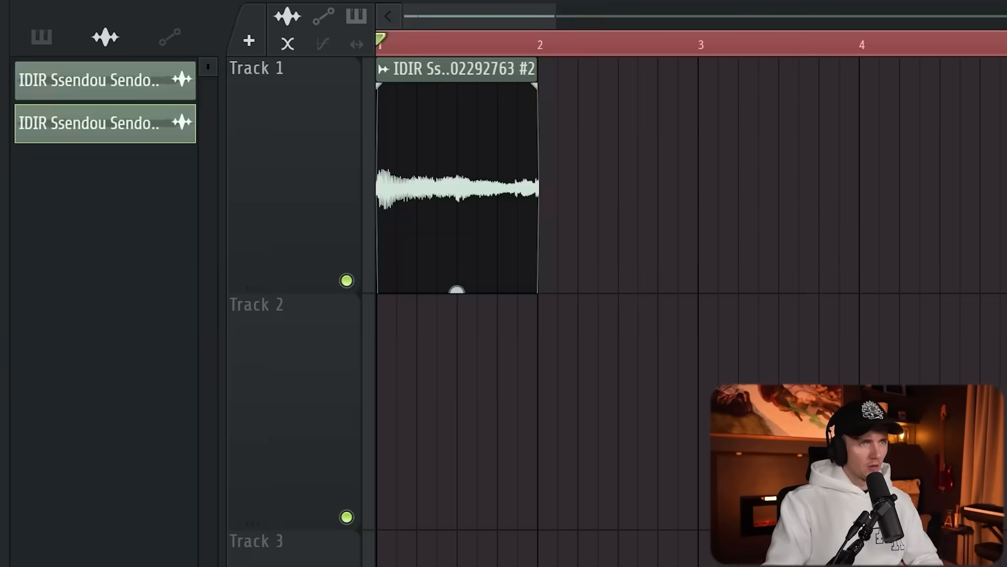
# - Repeat the one-bar chop at bar 2 on Track 1 and cut off the Track 2 clip's audio before bar 3
pyautogui.click(570, 173)
pyautogui.press('space')
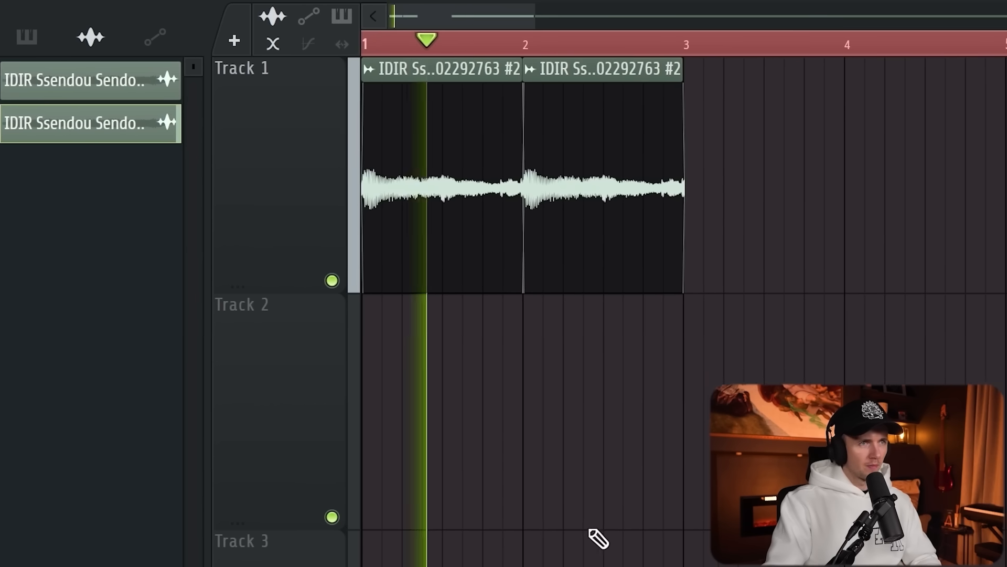
pyautogui.scroll(-2, 586, 539)
pyautogui.scroll(-1, 571, 534)
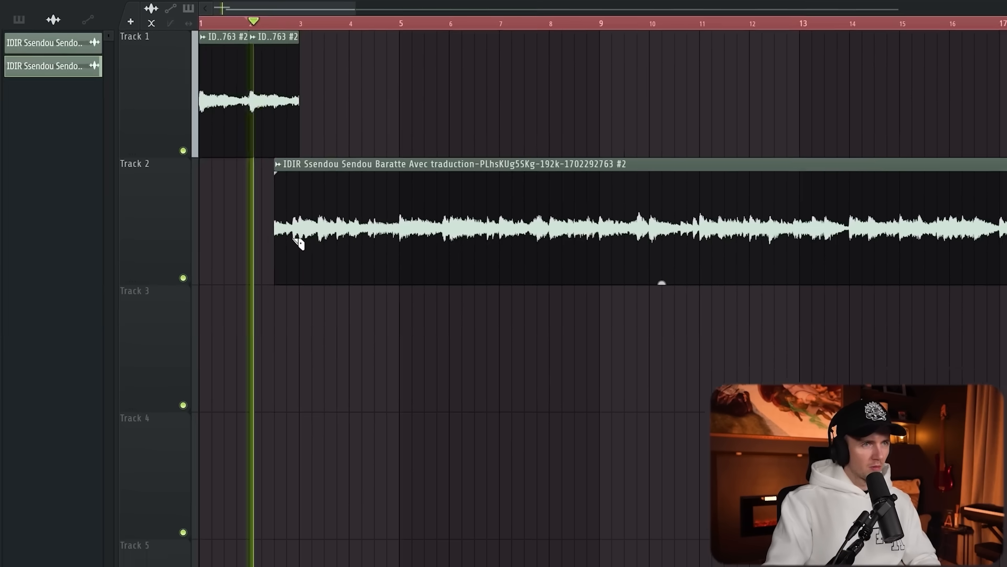
pyautogui.rightClick(297, 239)
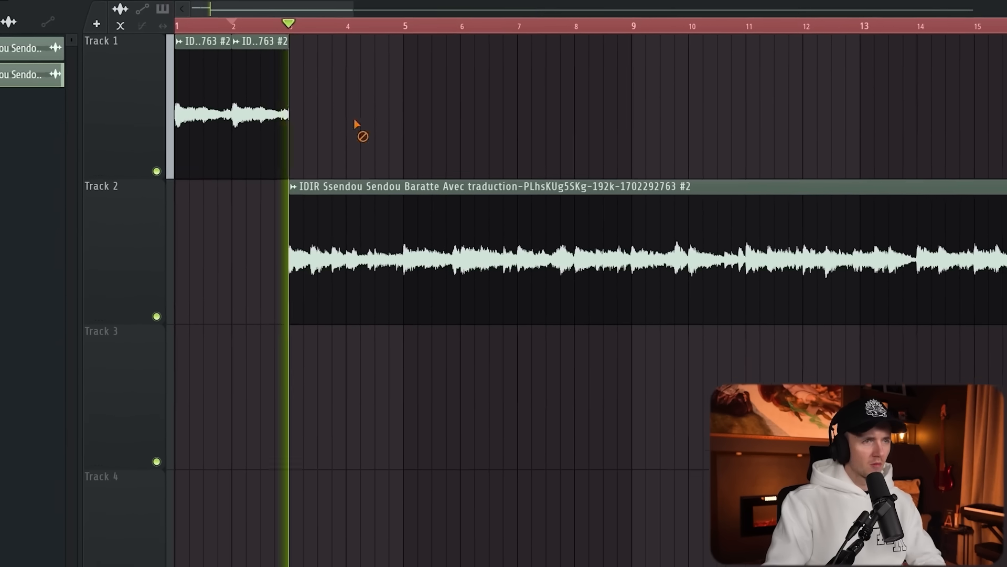
pyautogui.click(293, 27)
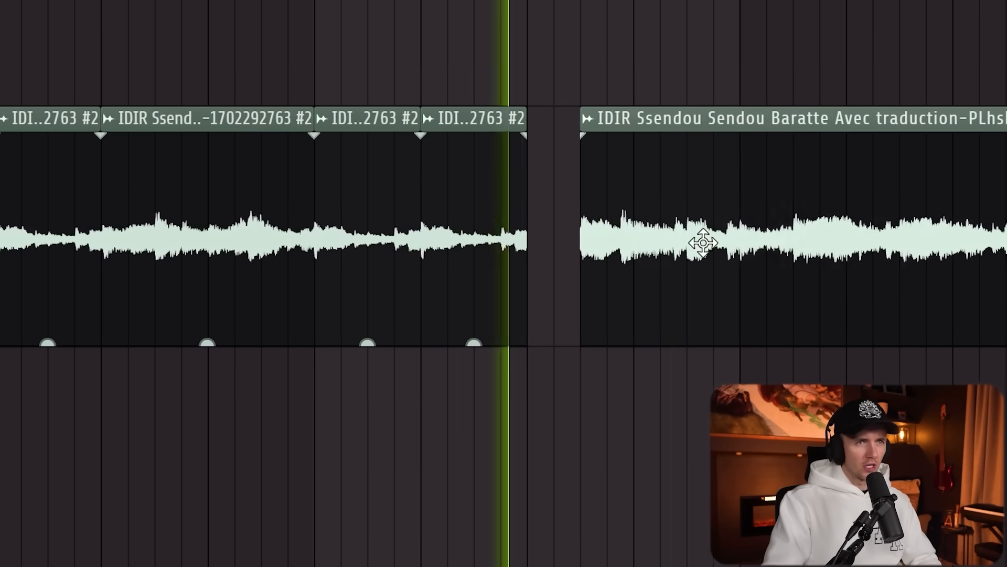
# - Close the gap before the remaining Track 2 audio and repeat the last chop at the end of the sequence
pyautogui.moveTo(703, 243); pyautogui.dragTo(620, 229)
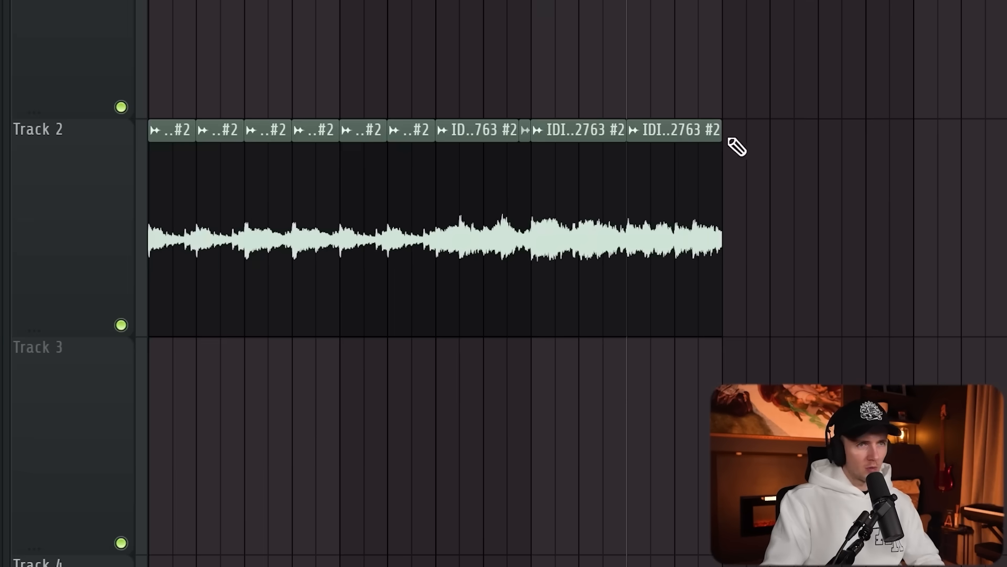
pyautogui.click(730, 139)
pyautogui.press('space')
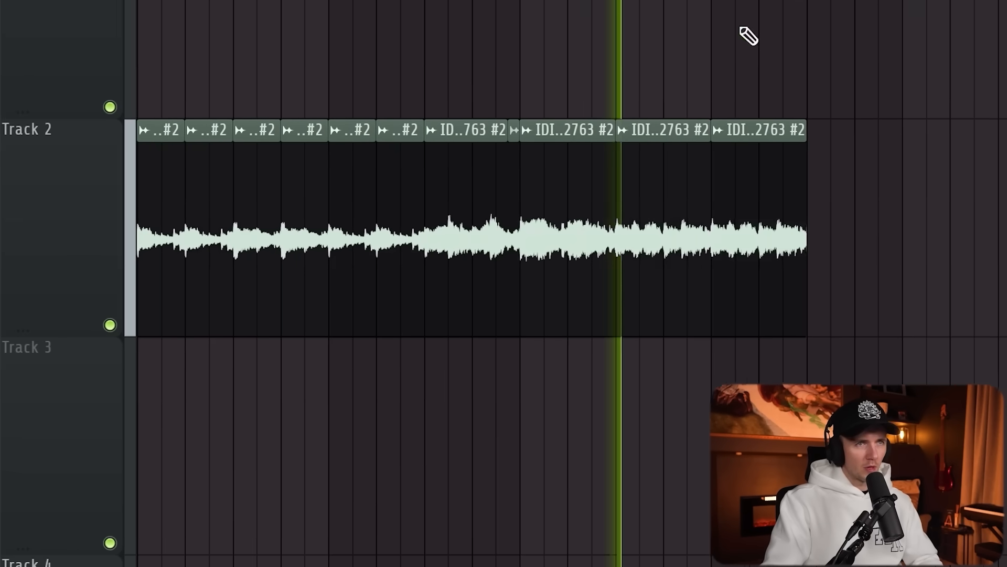
# - Cut an unwanted section out of the remaining Track 2 clip, join the rest to the last chop, and audition it
pyautogui.scroll(-2, 609, 79)
pyautogui.scroll(3, 692, 86)
pyautogui.moveTo(744, 29); pyautogui.dragTo(515, 307)
pyautogui.rightClick(404, 307)
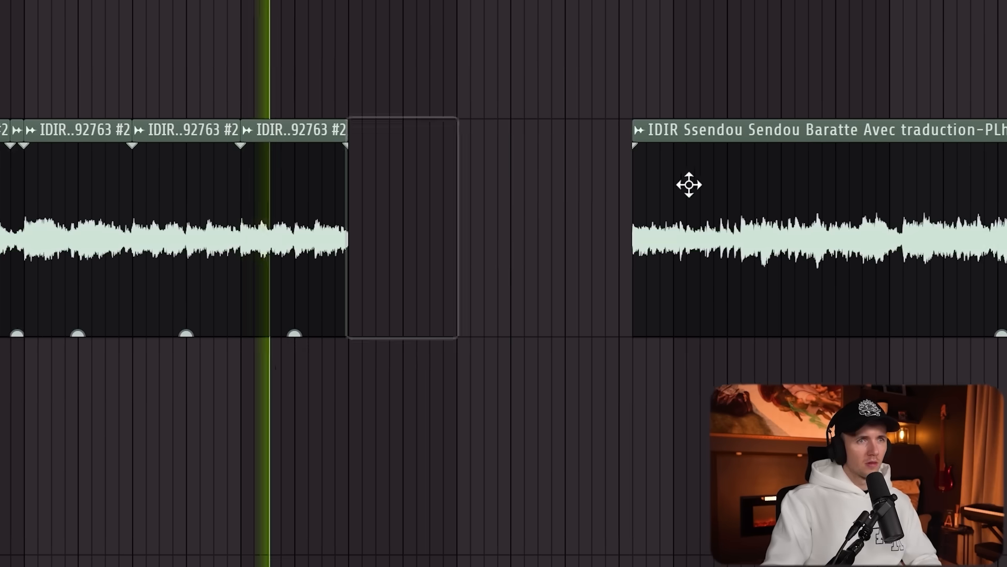
pyautogui.moveTo(713, 185); pyautogui.dragTo(453, 214)
pyautogui.scroll(2, 342, 214)
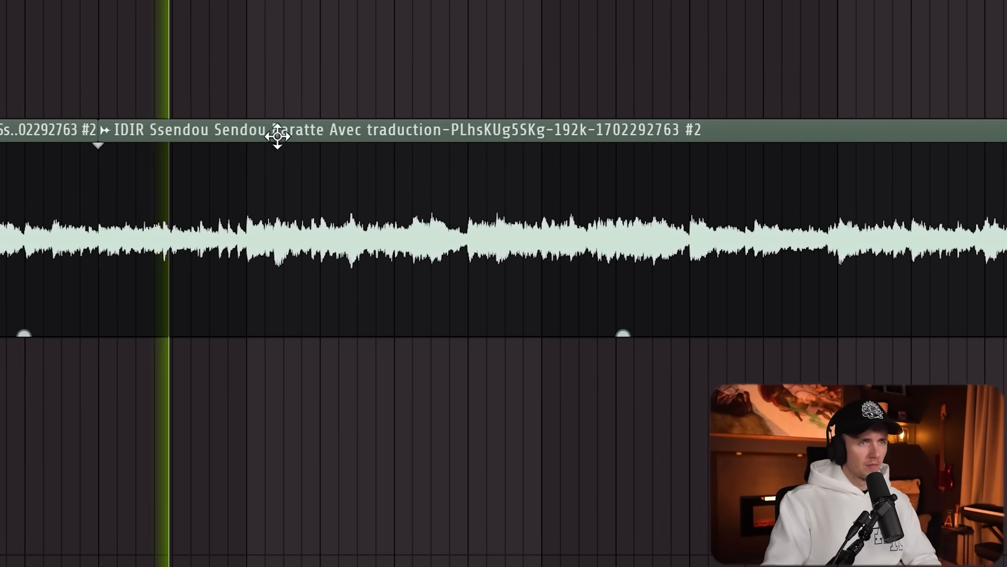
pyautogui.click(608, 2)
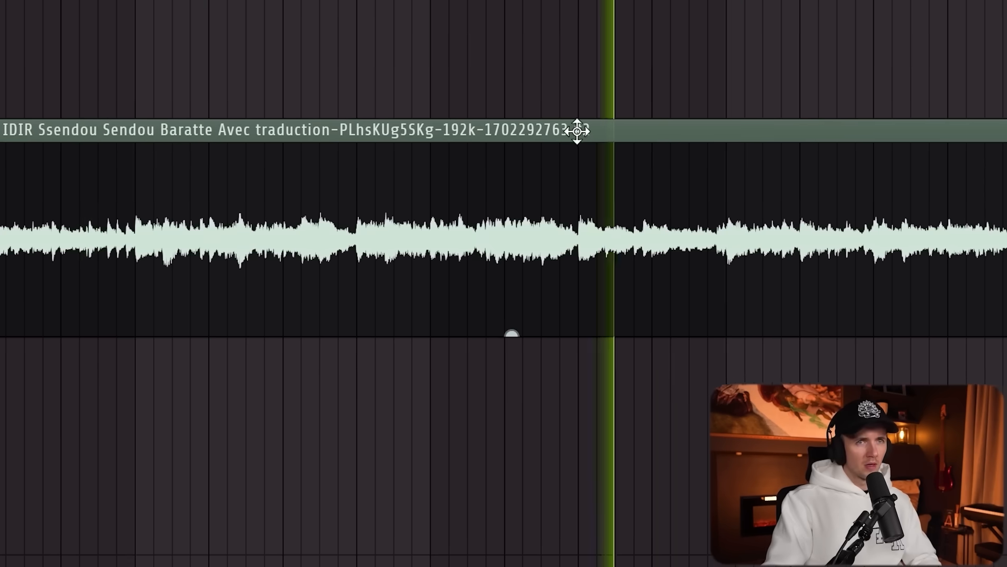
pyautogui.click(598, 139)
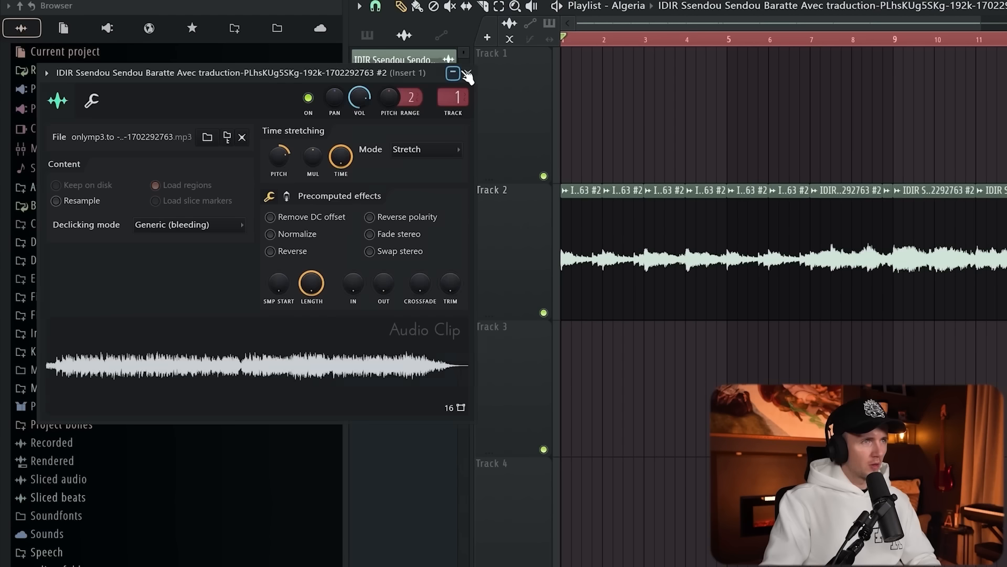
# - Close the clip's channel settings, consolidate Track 2 into one audio clip, and extract stems from it
pyautogui.click(467, 76)
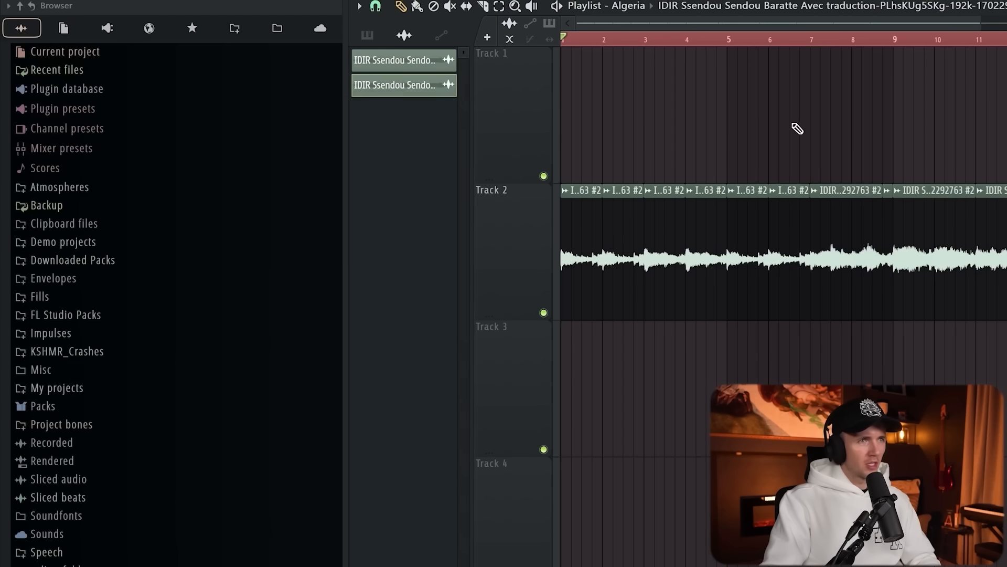
pyautogui.rightClick(545, 185)
pyautogui.click(693, 425)
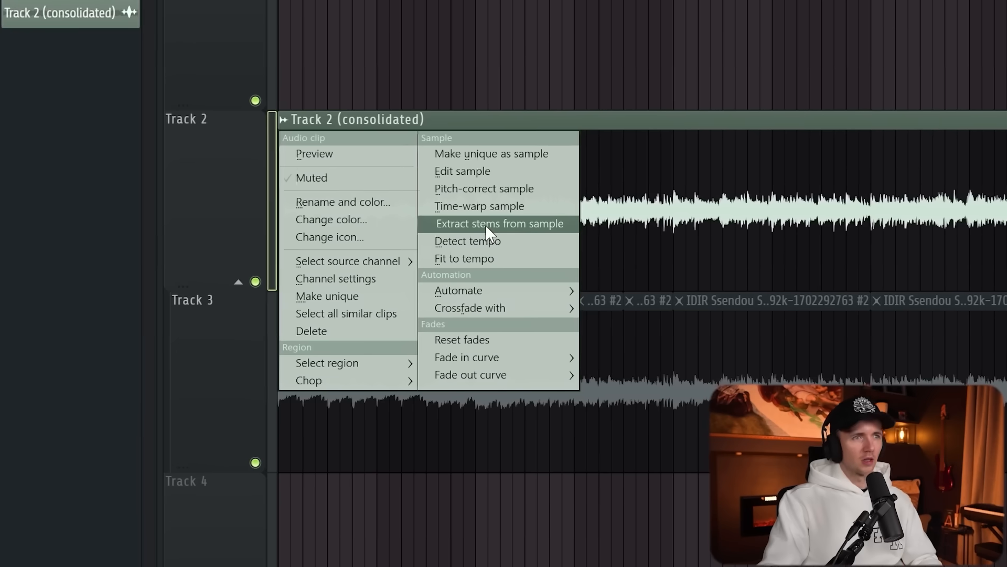
pyautogui.click(490, 224)
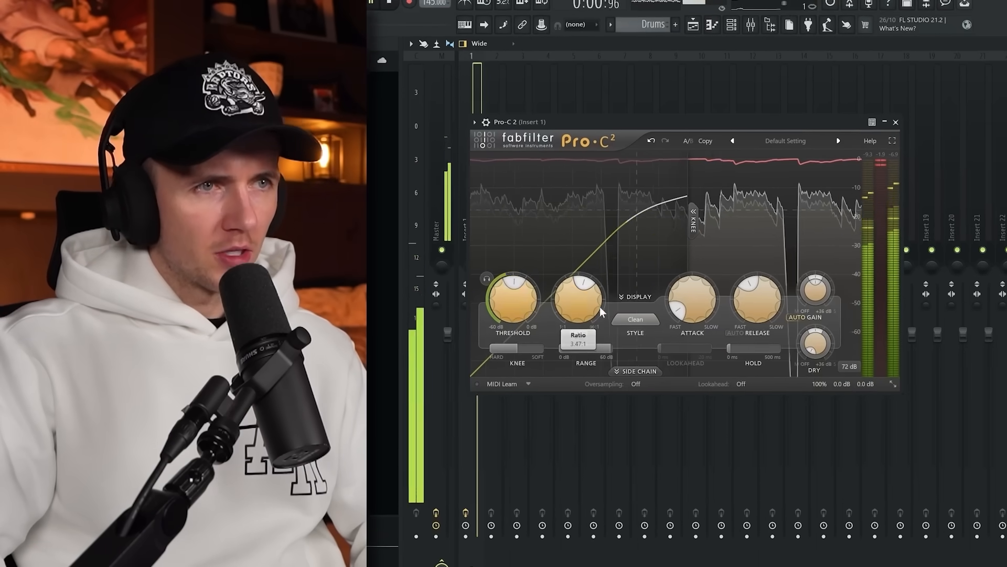
# - Raise the compression ratio in Pro-C 2 on the sample's mixer insert
pyautogui.moveTo(577, 301); pyautogui.dragTo(582, 295)
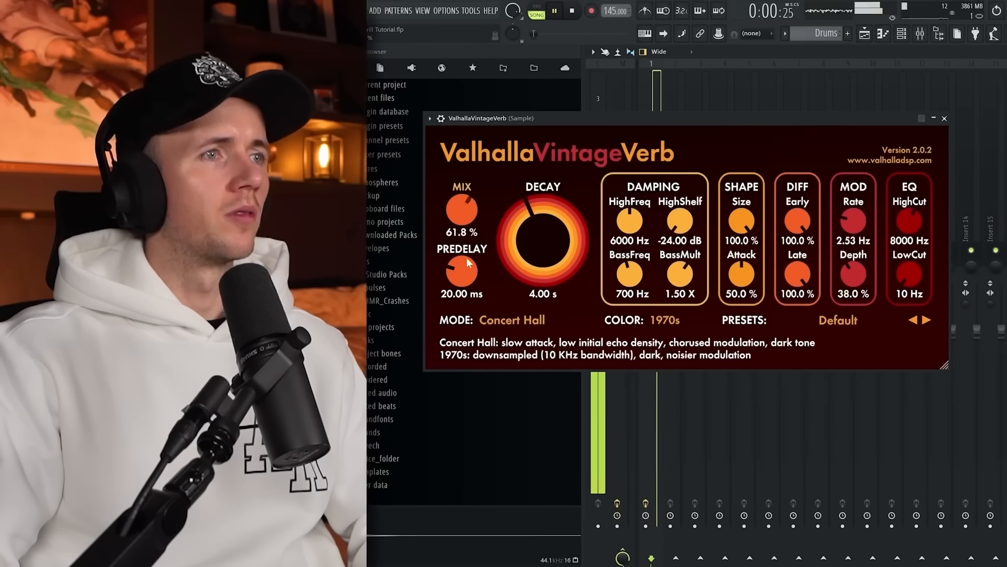
# - Lower the ValhallaVintageVerb mix and decay and raise its low cut on the sample
pyautogui.moveTo(462, 198); pyautogui.dragTo(461, 226)
pyautogui.moveTo(531, 262); pyautogui.dragTo(531, 278)
pyautogui.moveTo(927, 277); pyautogui.dragTo(928, 239)
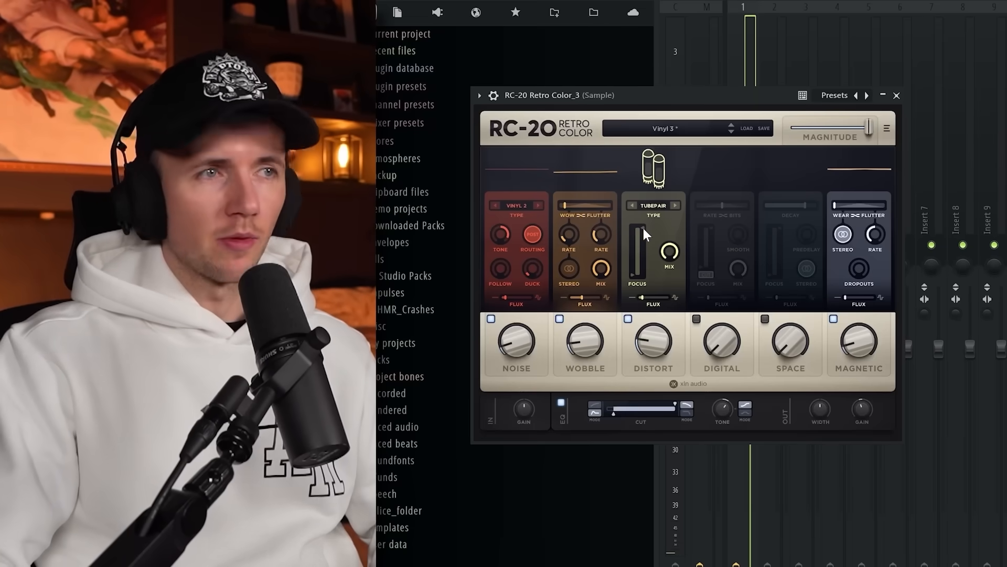
# - Set RC-20's Distort amount to 18% and reduce the Noise and Wobble amounts on the sample
pyautogui.moveTo(654, 344); pyautogui.dragTo(654, 346)
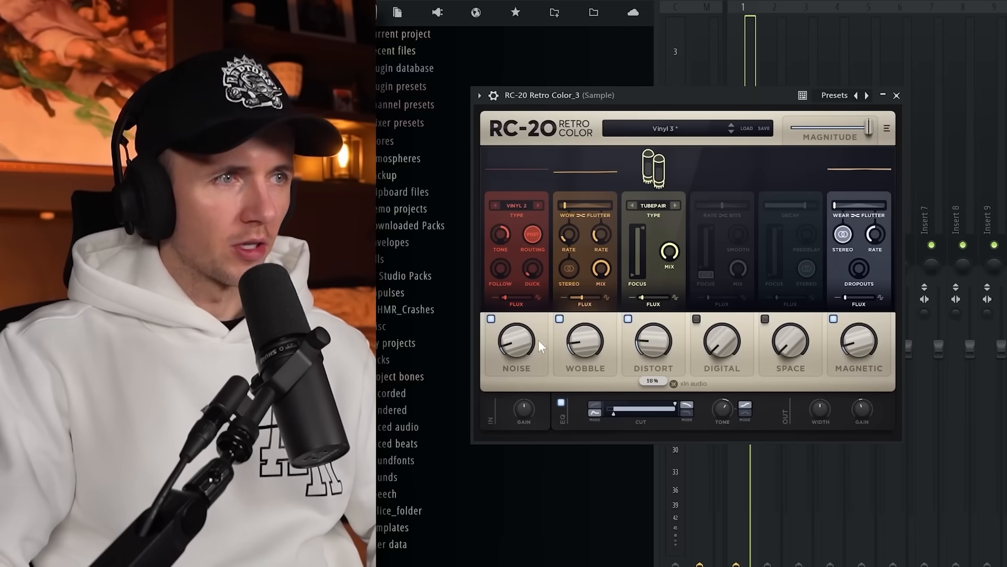
pyautogui.moveTo(519, 343); pyautogui.dragTo(515, 343)
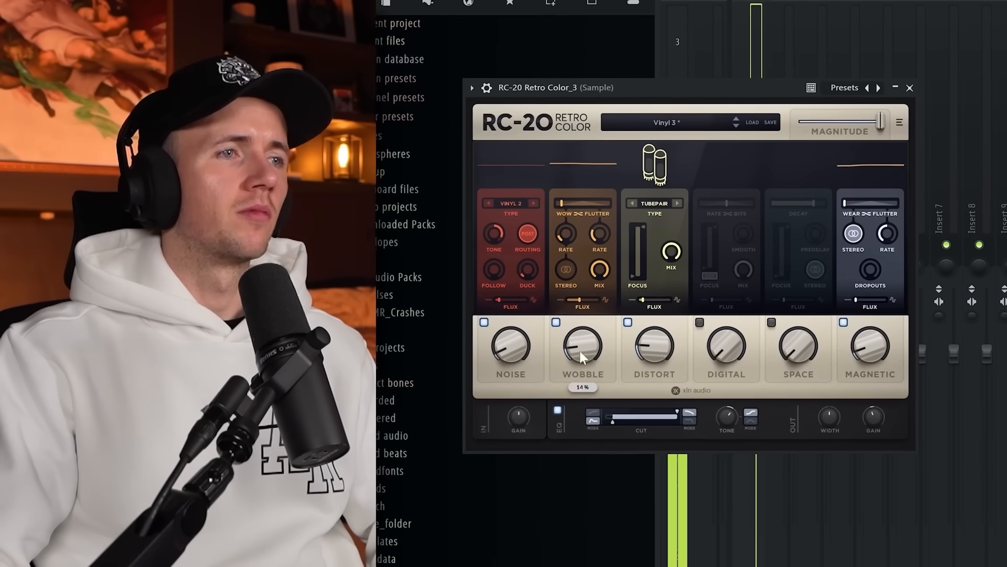
pyautogui.moveTo(582, 348); pyautogui.dragTo(584, 357)
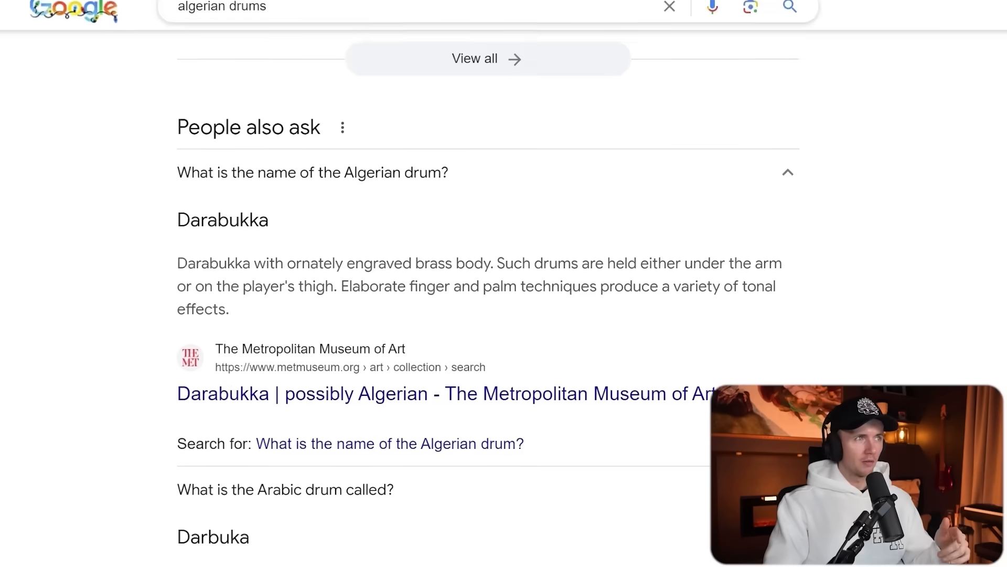
# - Look through the Google results for "algerian drums" for the name of the traditional drum
pyautogui.scroll(-5, 488, 294)
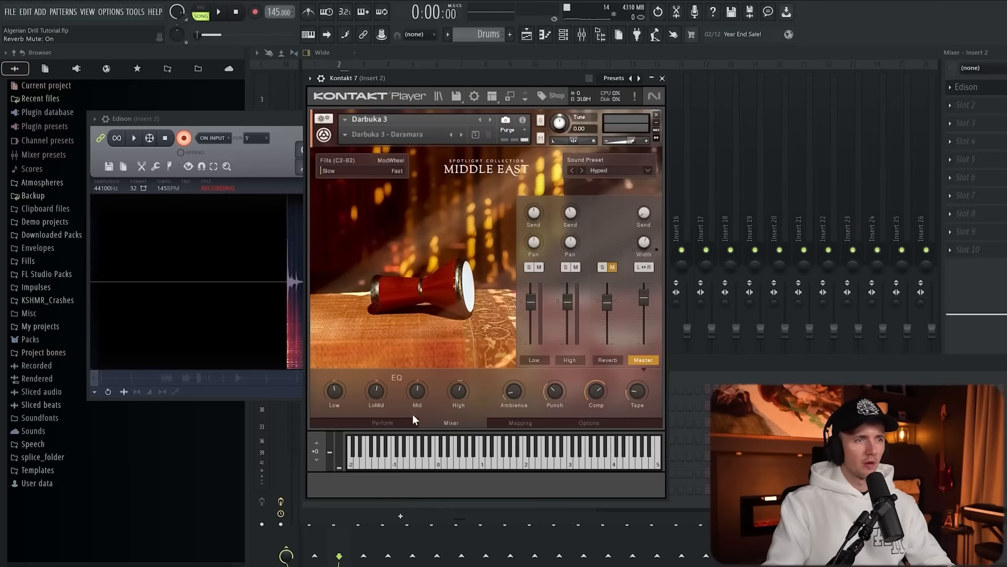
# - Show the Darbuka 3 Perform page in Kontakt and select a single recorded drum hit in Edison
pyautogui.click(382, 422)
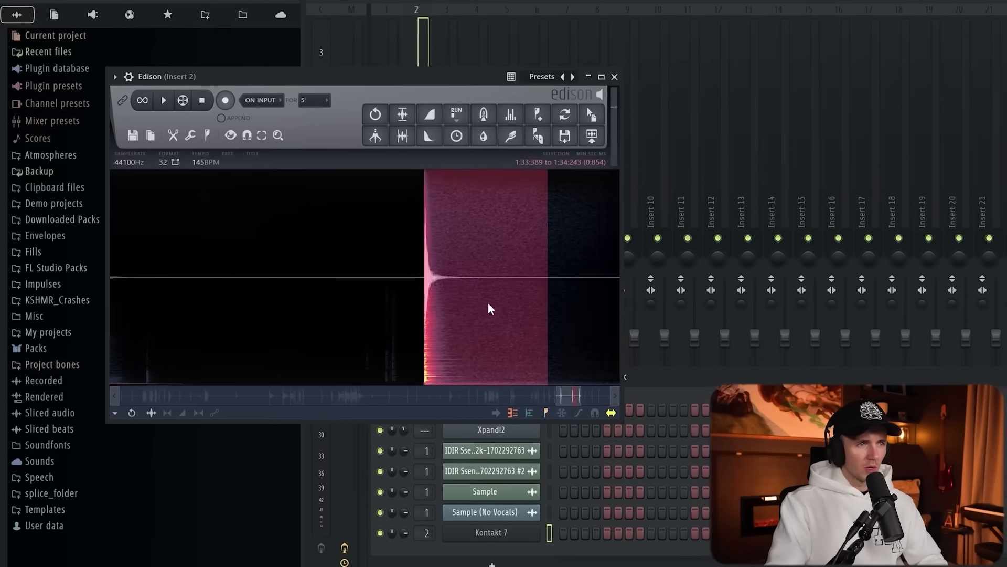
pyautogui.moveTo(450, 310); pyautogui.dragTo(561, 311)
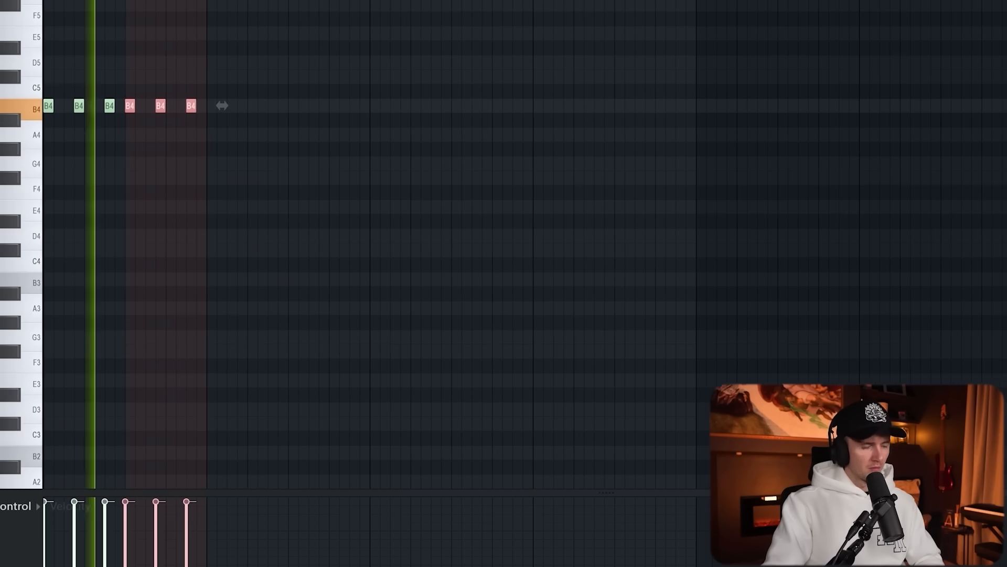
# - Duplicate the selected group of B4 percussion hits repeatedly along the piano roll
pyautogui.hotkey('ctrl', 'b')
pyautogui.hotkey('ctrl', 'b')
pyautogui.hotkey('ctrl', 'b')
pyautogui.hotkey('ctrl', 'b')
pyautogui.hotkey('ctrl', 'b')
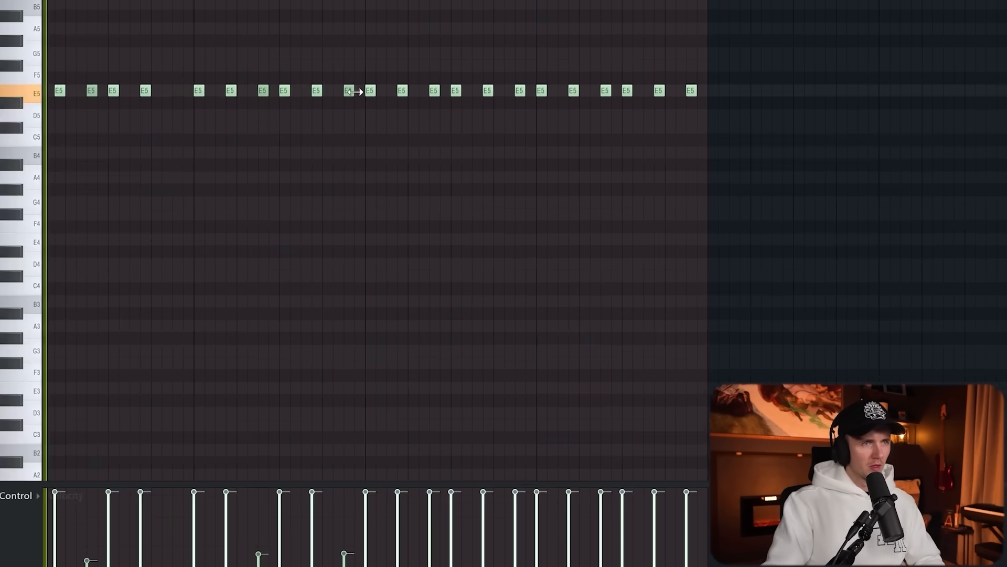
pyautogui.click(349, 109)
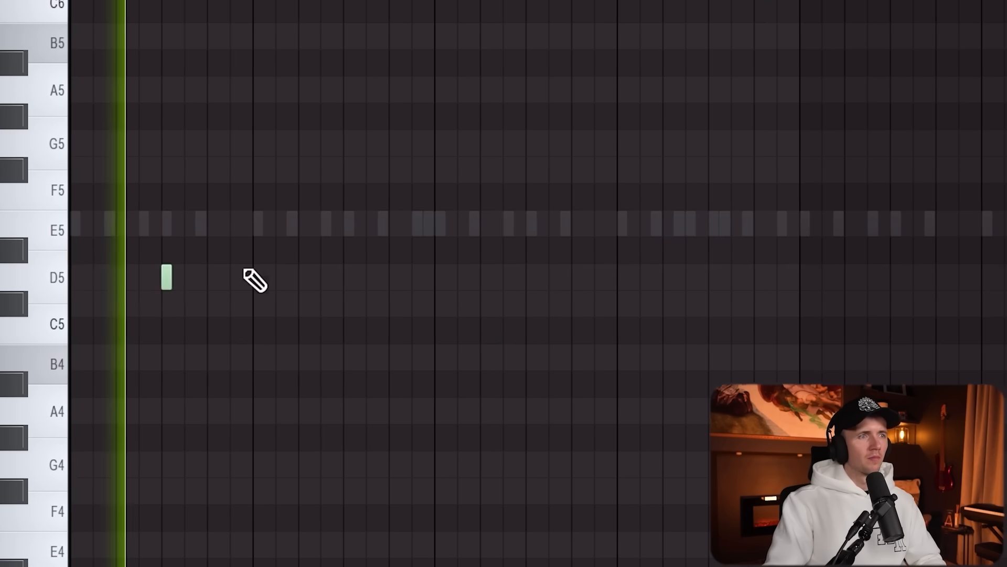
# - Add sparse D5 percussion hits across the pattern, using the ghosted E5 notes as a timing guide
pyautogui.scroll(1, 260, 278)
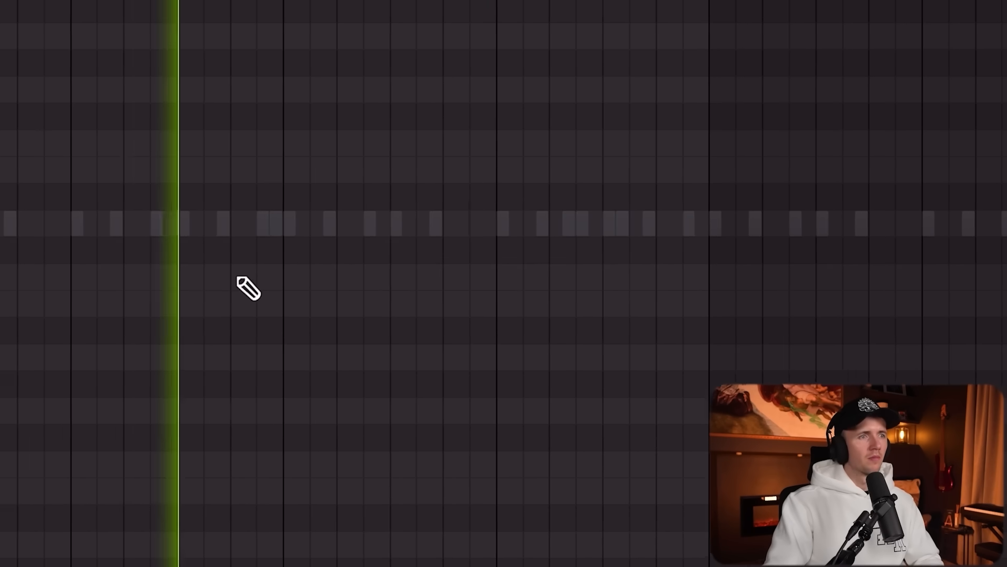
pyautogui.click(231, 278)
pyautogui.scroll(-1, 378, 391)
pyautogui.click(250, 287)
pyautogui.scroll(1, 322, 407)
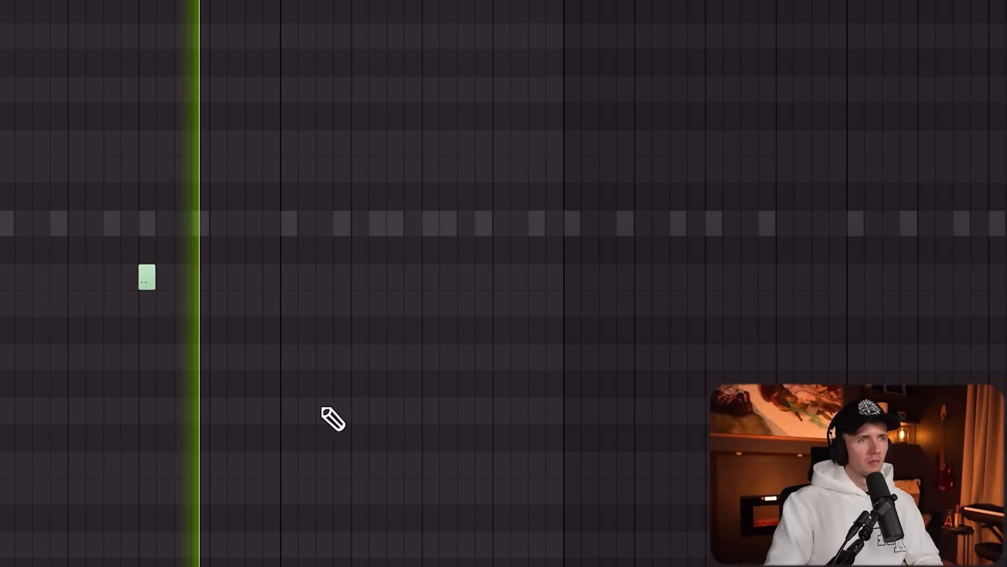
pyautogui.click(419, 278)
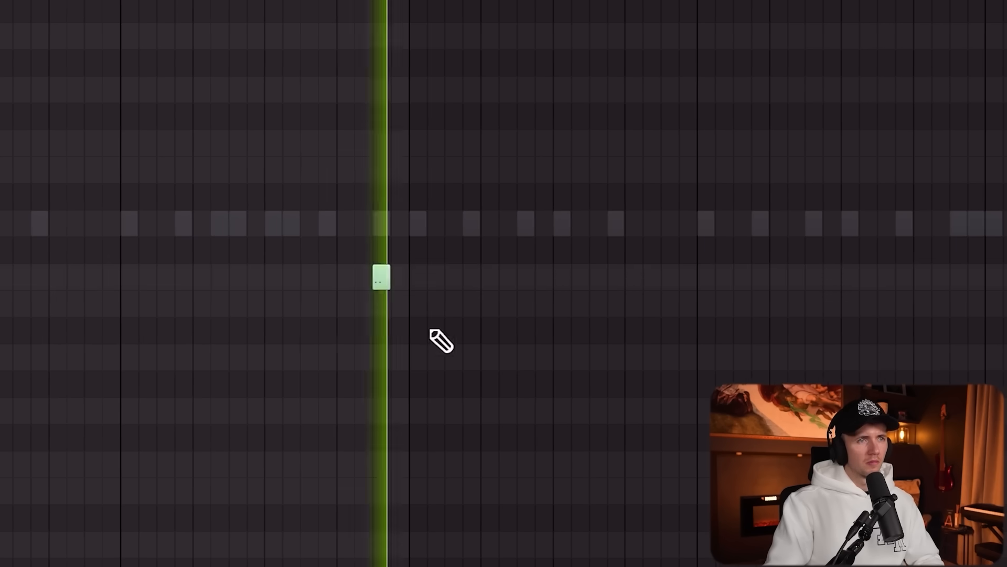
pyautogui.click(597, 281)
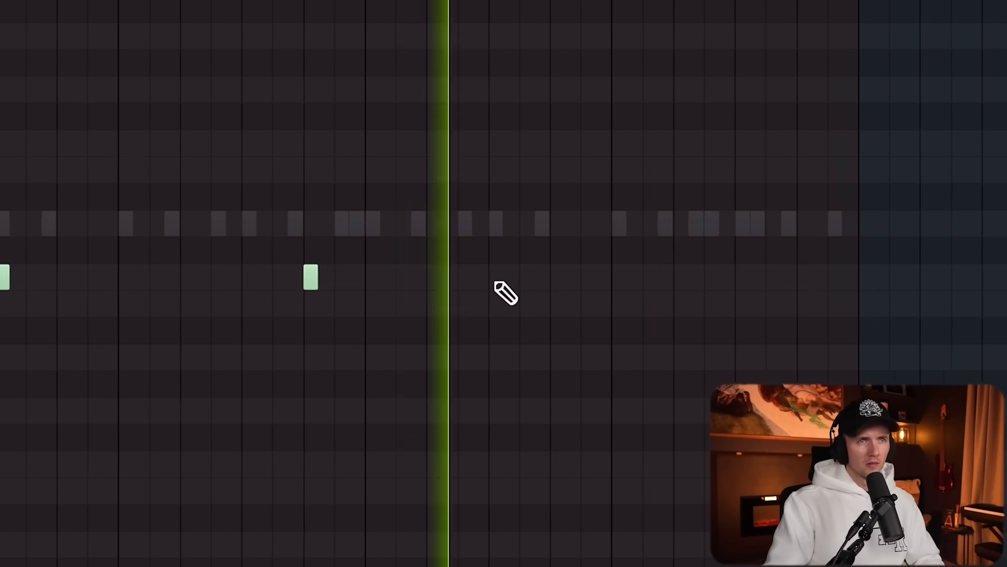
pyautogui.click(632, 277)
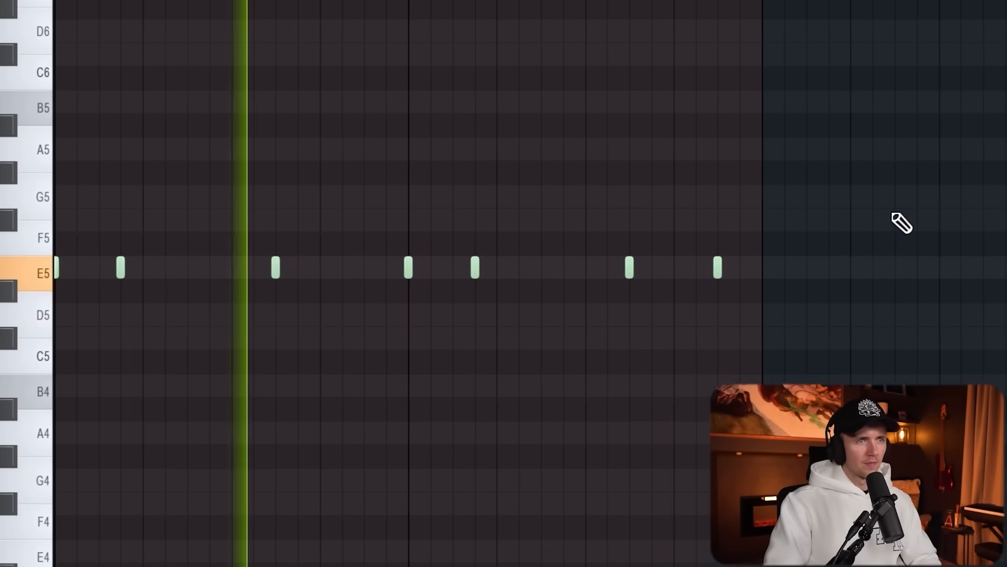
# - Select all E5 hits in the pattern and duplicate them directly after the existing phrase
pyautogui.hotkey('ctrl', 'a')
pyautogui.scroll(-1, 892, 212)
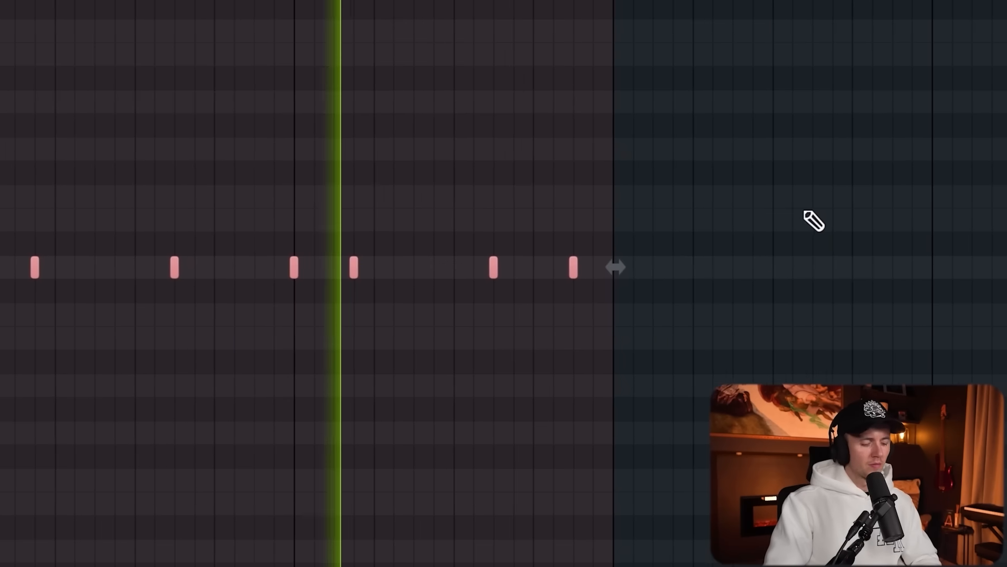
pyautogui.hotkey('ctrl', 'b')
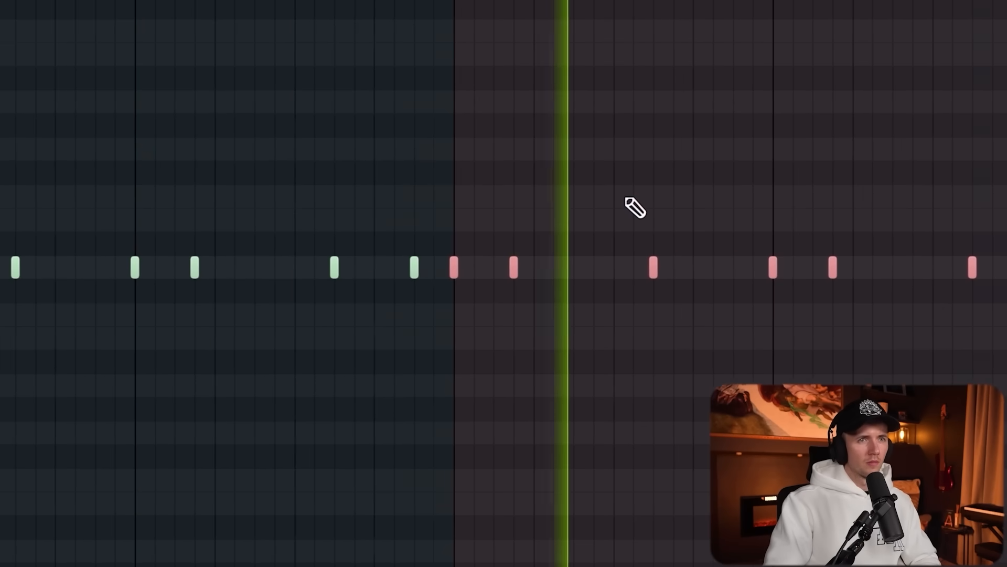
pyautogui.scroll(-1, 707, 201)
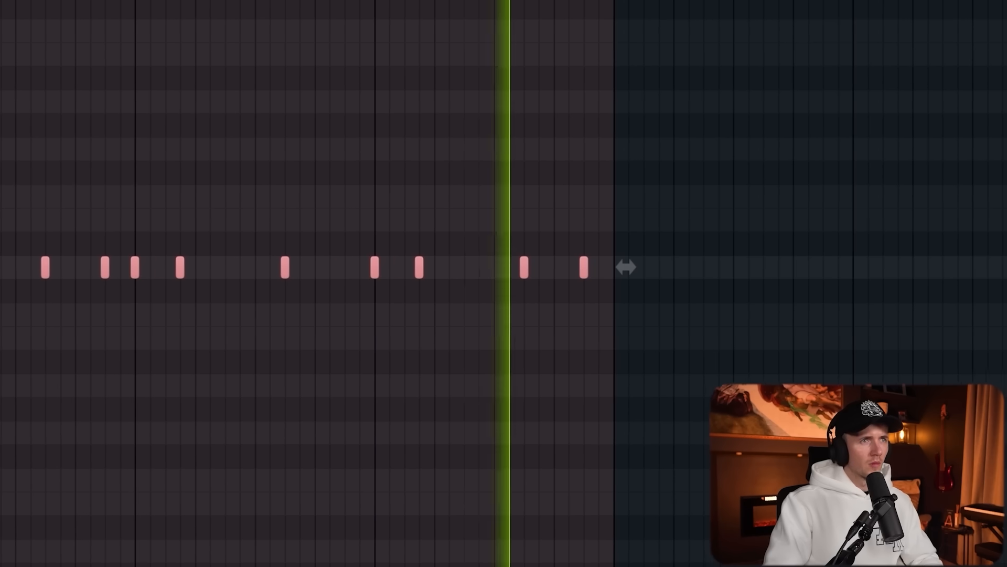
pyautogui.click(321, 201)
pyautogui.click(502, 220)
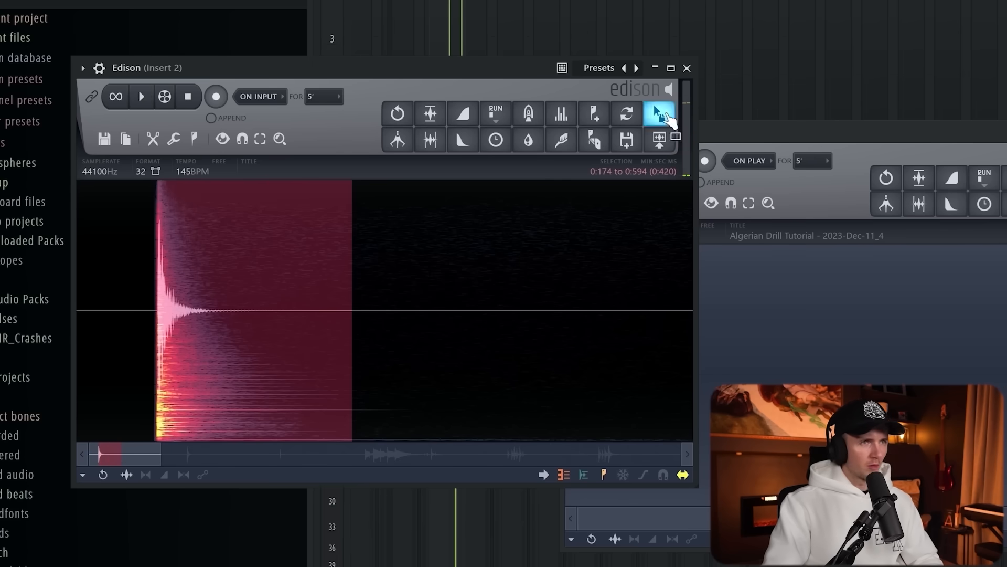
# - Transfer the selected Edison hit into the Darbuka 3 channel and place a step for it in the pattern
pyautogui.moveTo(657, 108); pyautogui.dragTo(777, 79)
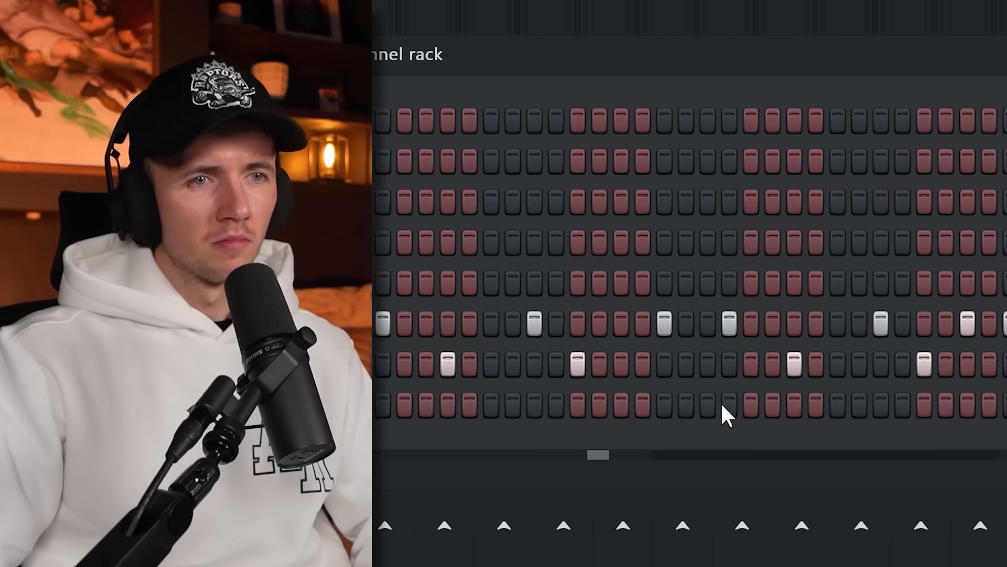
pyautogui.click(913, 404)
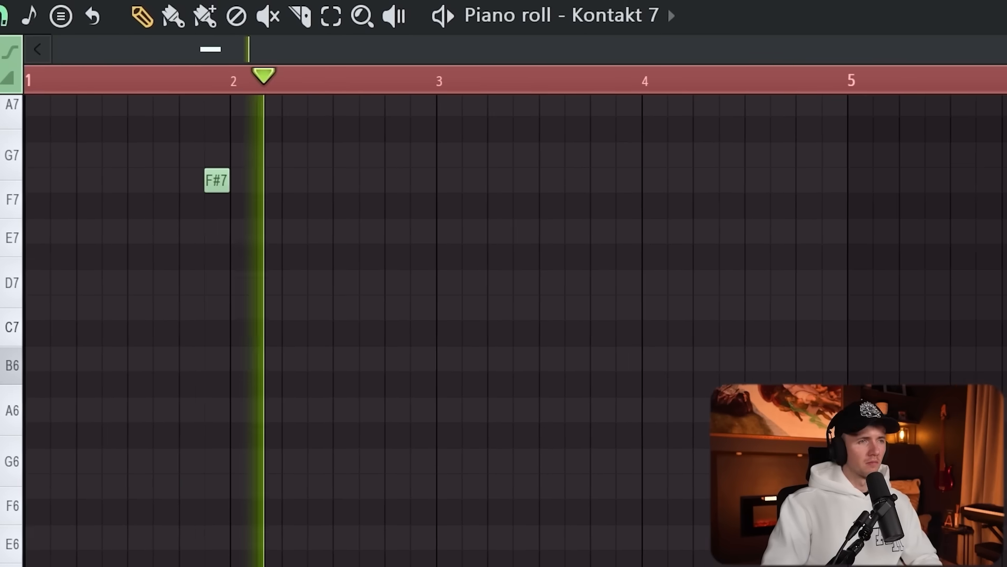
# - Duplicate the F#7 darbuka roll hit into the following four bars of the Kontakt 7 piano roll
pyautogui.moveTo(1001, 76); pyautogui.dragTo(753, 78)
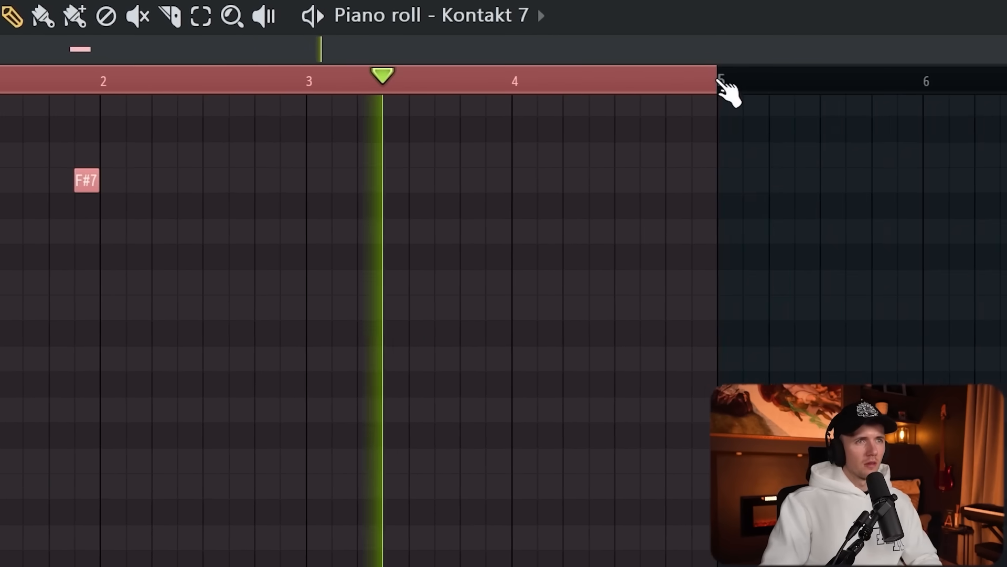
pyautogui.hotkey('ctrl', 'b')
pyautogui.hotkey('ctrl', 'd')
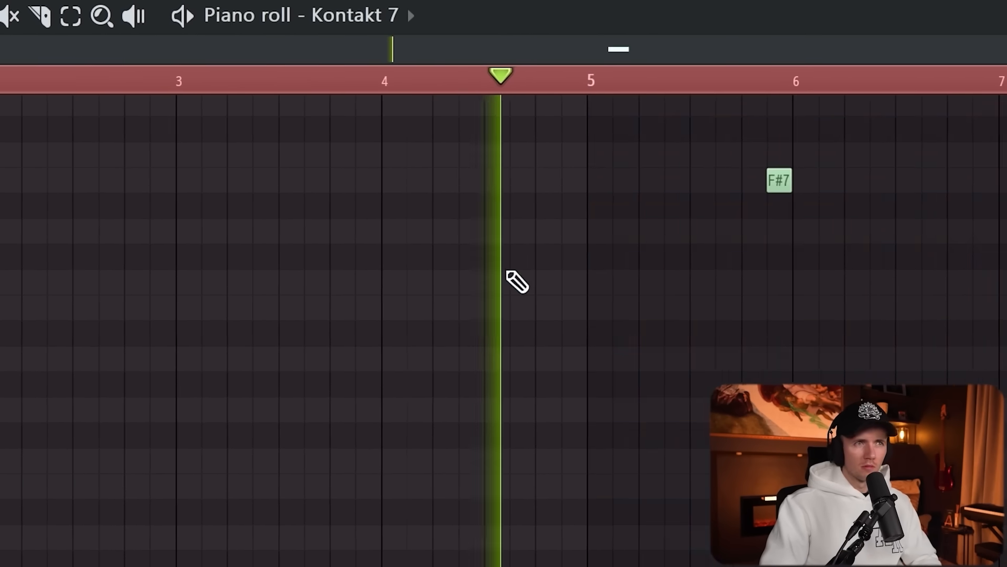
# - Fill out the darbuka roll phrase with A7, B7 and E7 hits across the eight bars and play it back
pyautogui.click(377, 133)
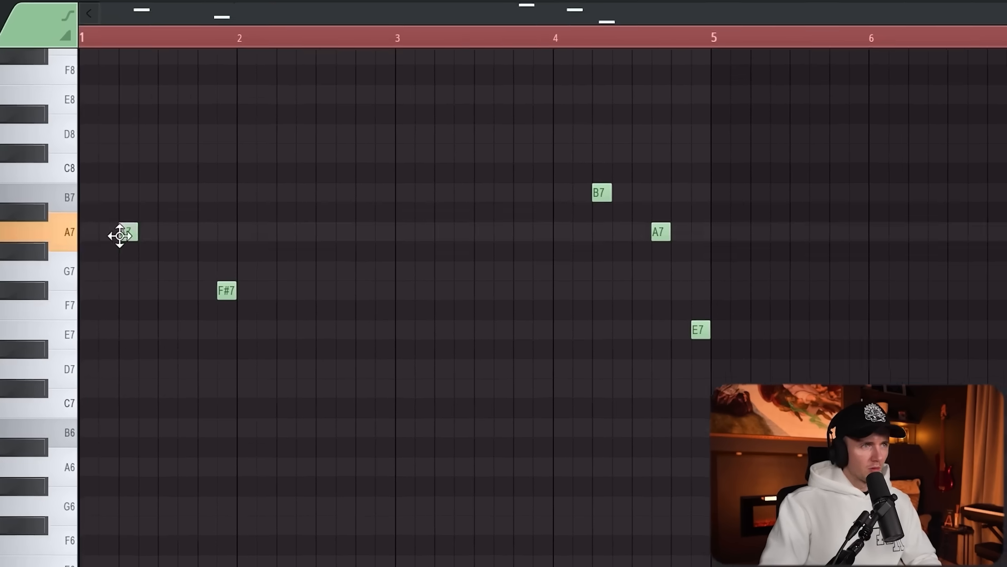
pyautogui.press('space')
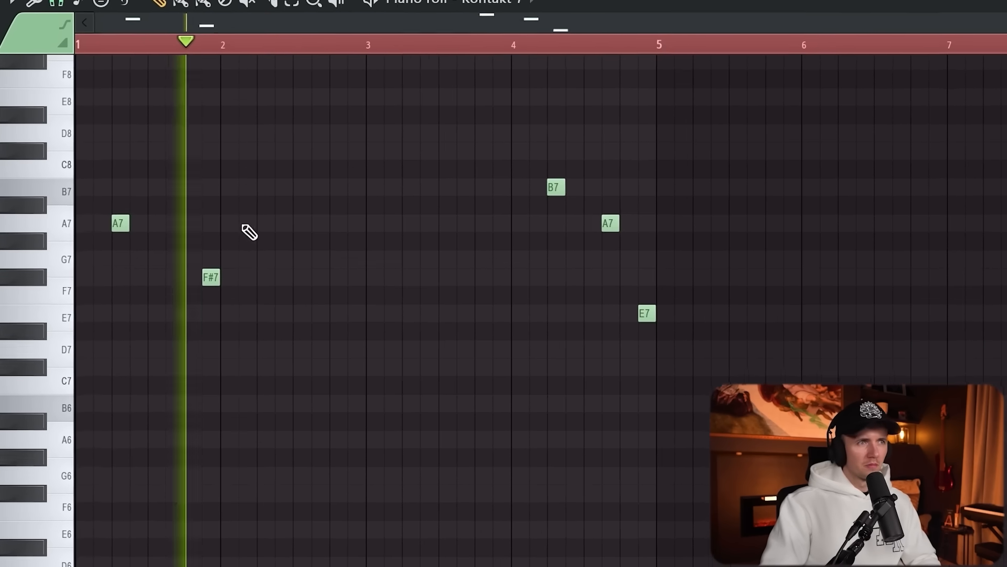
pyautogui.scroll(-1, 243, 225)
pyautogui.click(283, 169)
pyautogui.moveTo(446, 48); pyautogui.dragTo(406, 51)
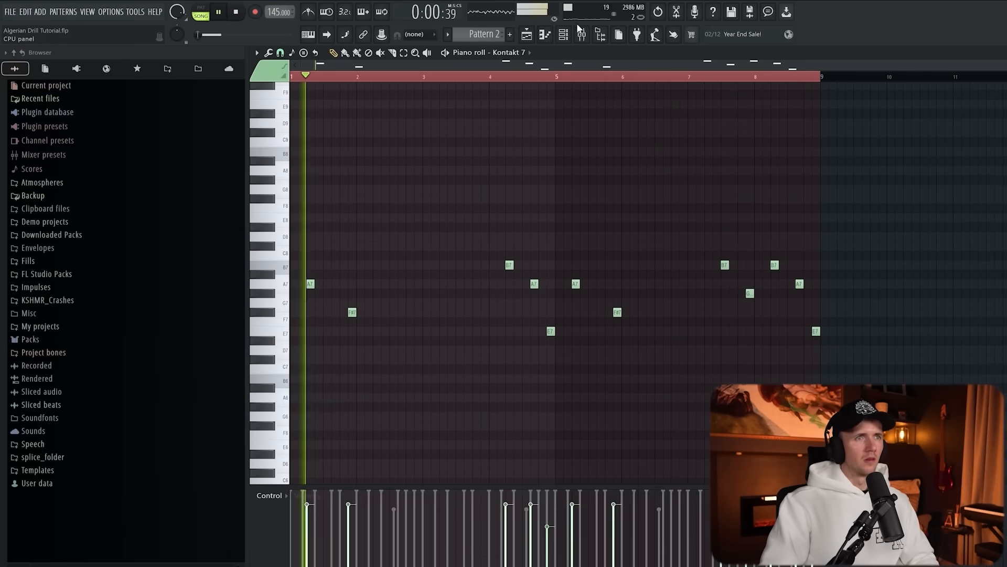
# - Place sparse C#5 darbuka snare hits along the pattern, using the ghosted percussion notes as a timing guide
pyautogui.press('F6')
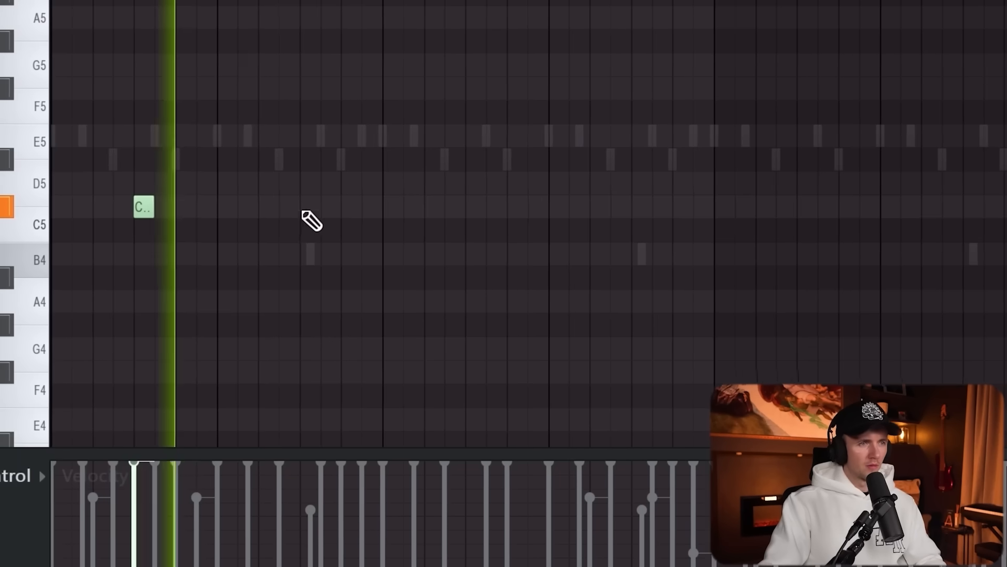
pyautogui.click(325, 209)
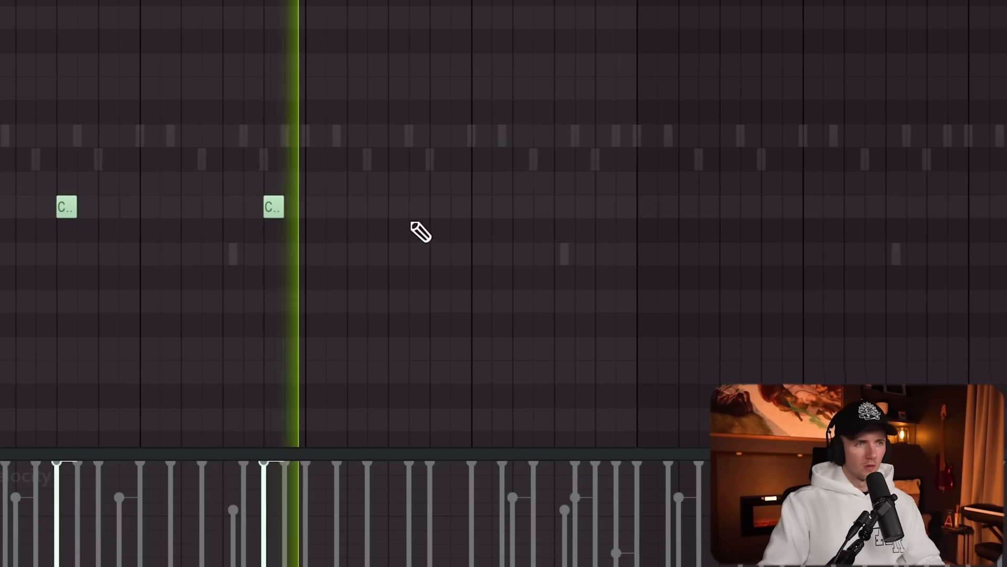
pyautogui.click(449, 206)
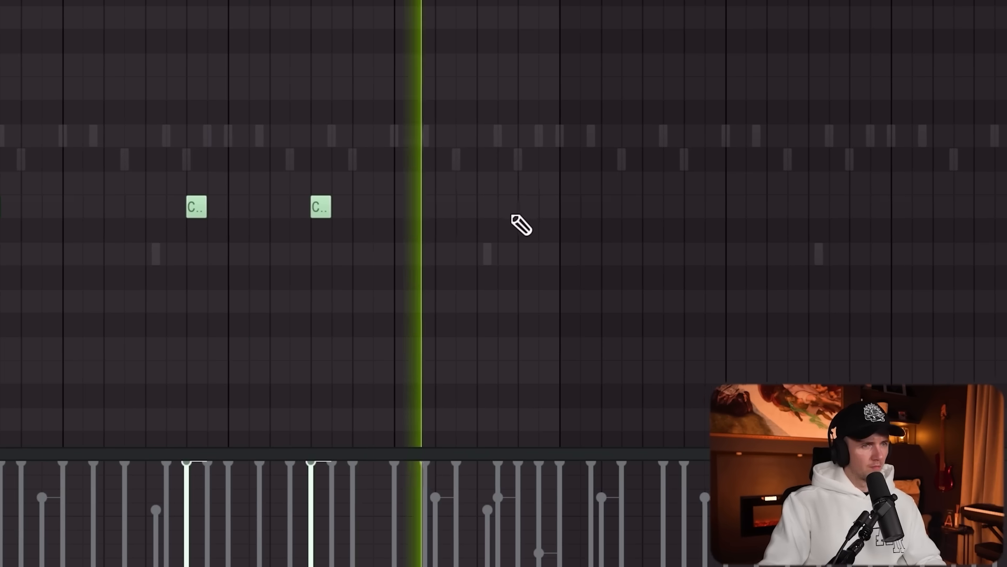
pyautogui.click(512, 208)
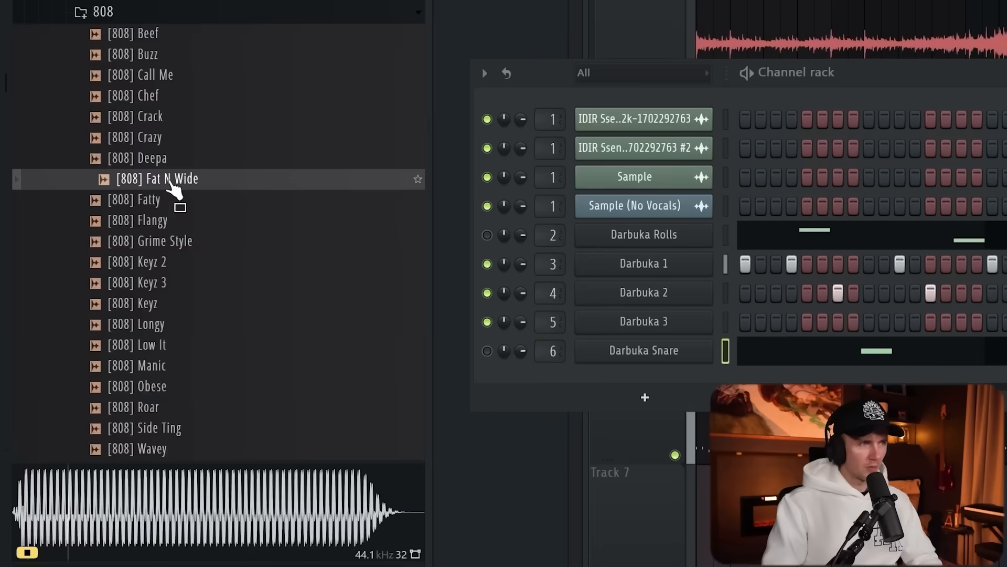
# - Bring the [808] Fat N Wide and Jay Cactus - Tick CS samples from the browser into the channel rack
pyautogui.moveTo(174, 196); pyautogui.dragTo(671, 388)
pyautogui.moveTo(230, 392); pyautogui.dragTo(231, 393)
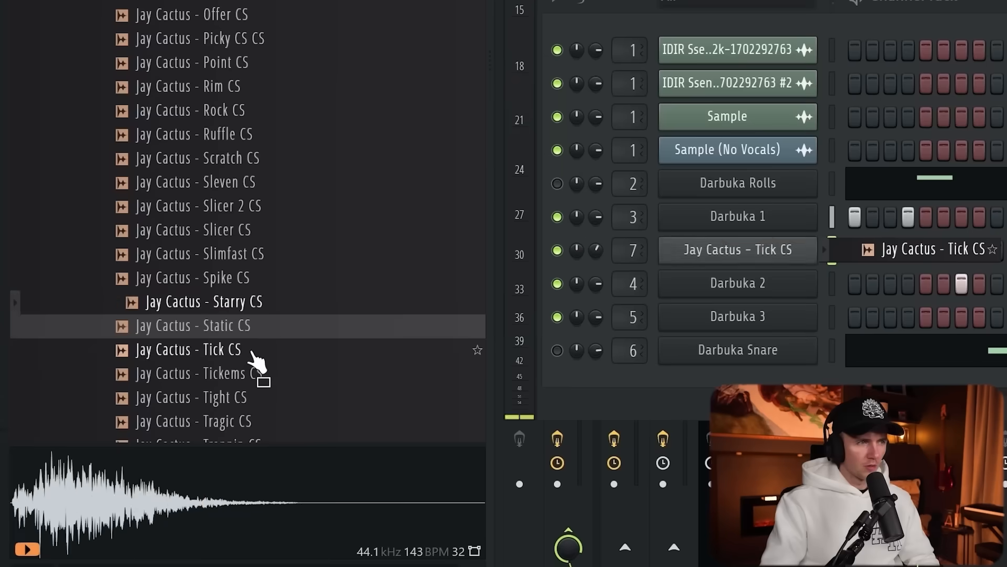
pyautogui.moveTo(258, 358); pyautogui.dragTo(319, 325)
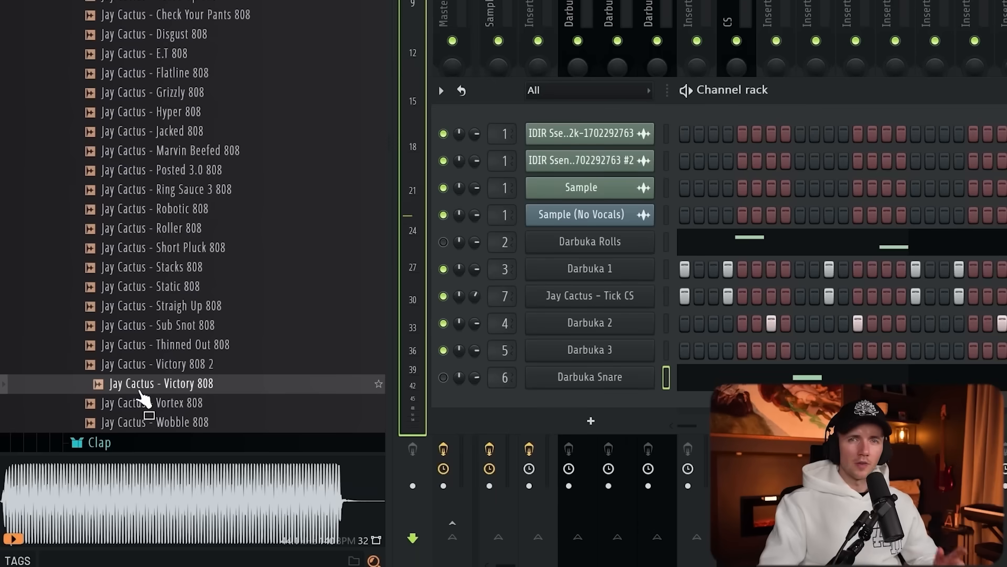
# - Bring in an 808 sample and draw the opening four-bar bassline with B4, C#5 and D5 notes
pyautogui.moveTo(144, 399); pyautogui.dragTo(565, 414)
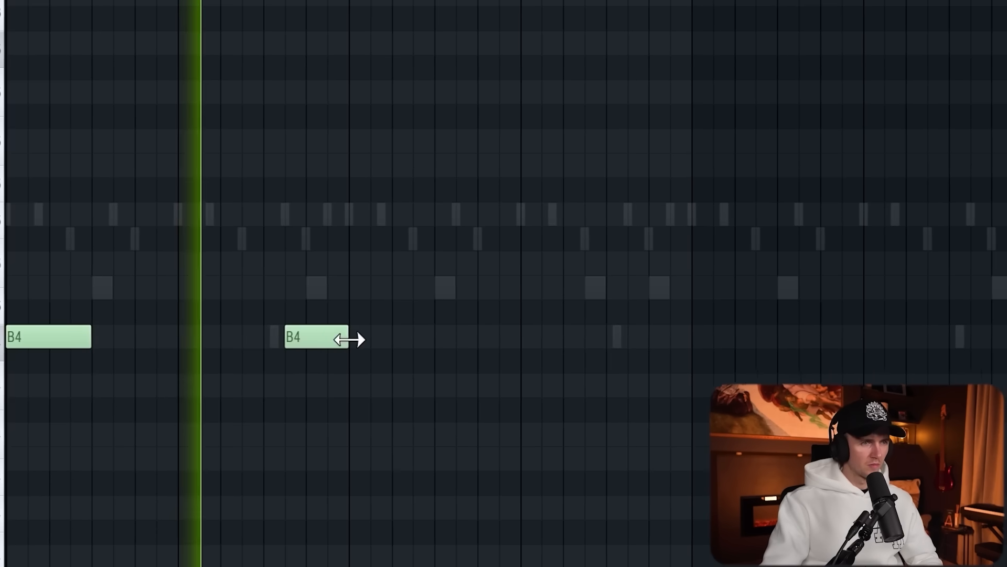
pyautogui.click(362, 288)
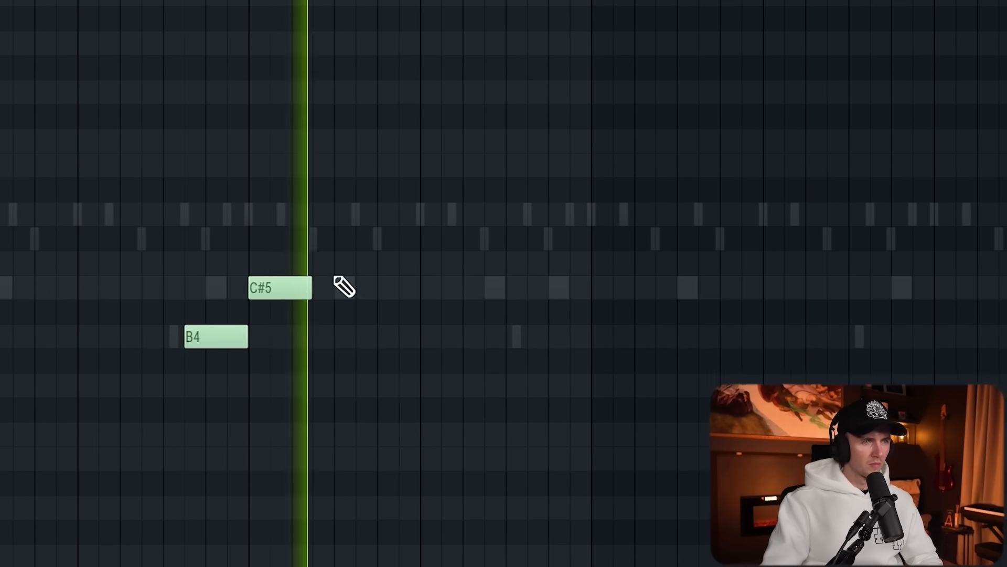
pyautogui.click(420, 287)
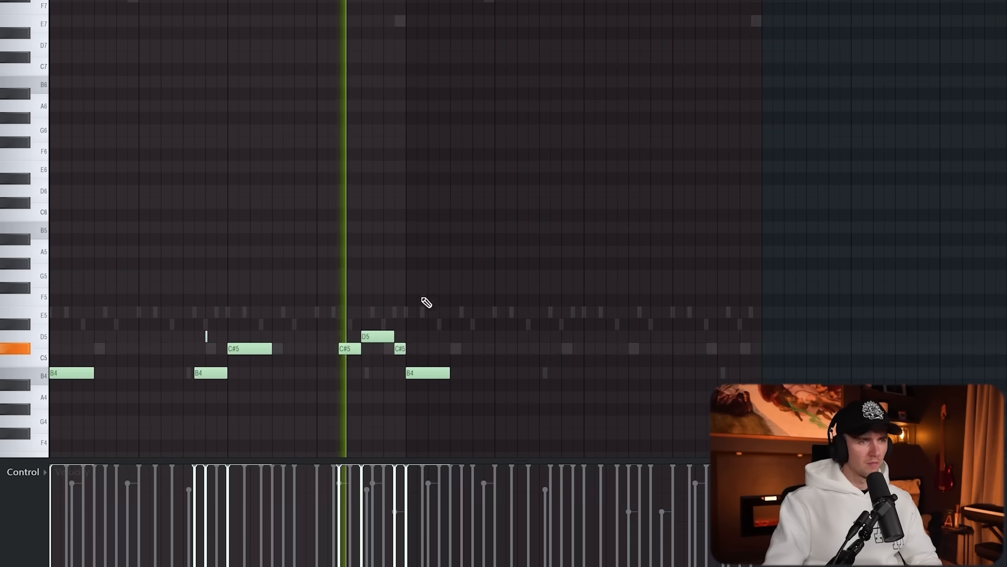
# - Continue the 808 bassline through bars 5 to 8 with short B4 notes, long C#5 notes and F#5 notes
pyautogui.scroll(-2, 441, 287)
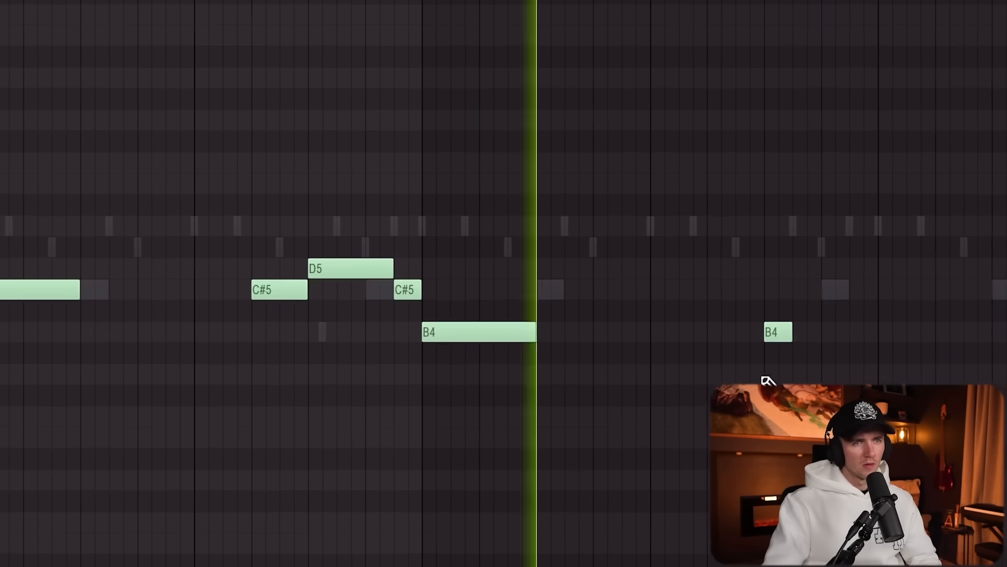
pyautogui.click(739, 318)
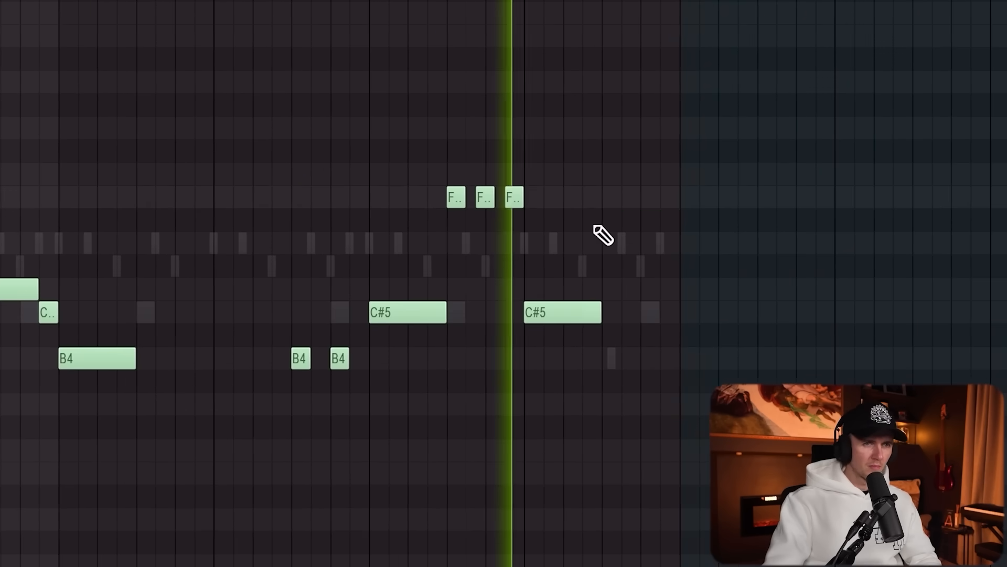
pyautogui.click(565, 199)
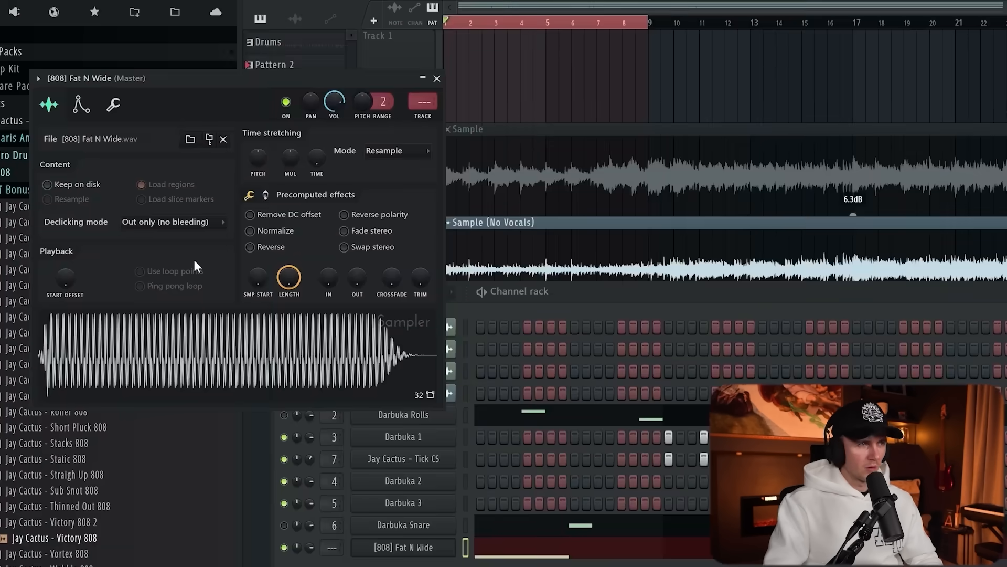
# - Close the 808 sampler settings and add short C#6 slide notes above the C#5 and F#5 bass notes
pyautogui.click(437, 79)
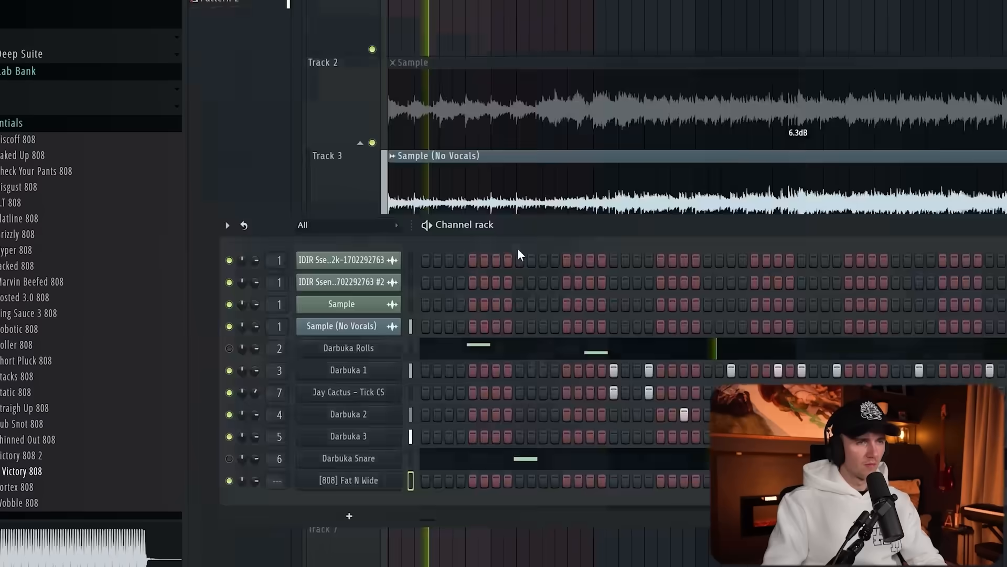
pyautogui.press('F7')
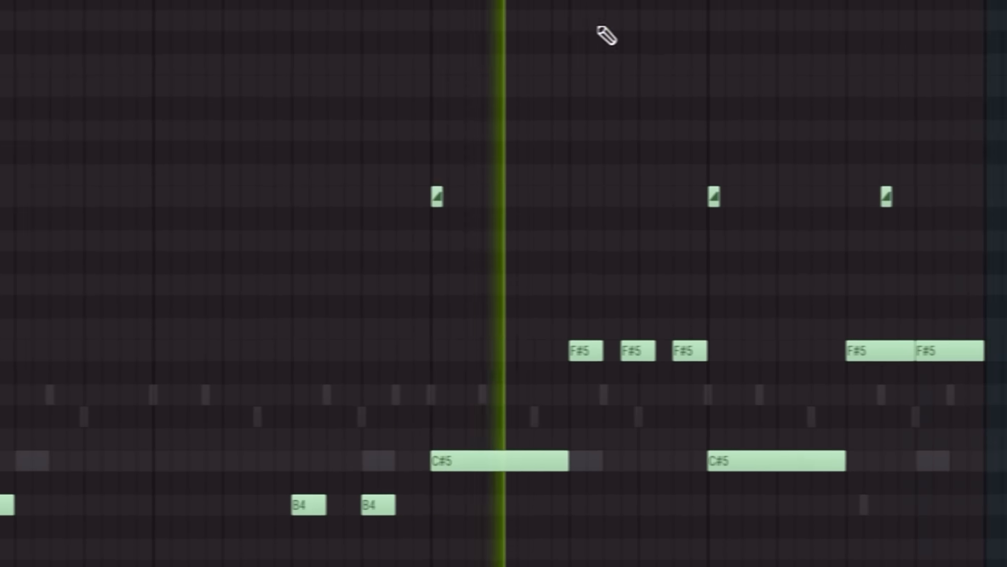
pyautogui.scroll(-3, 545, 71)
pyautogui.scroll(3, 388, 93)
pyautogui.scroll(-1, 336, 94)
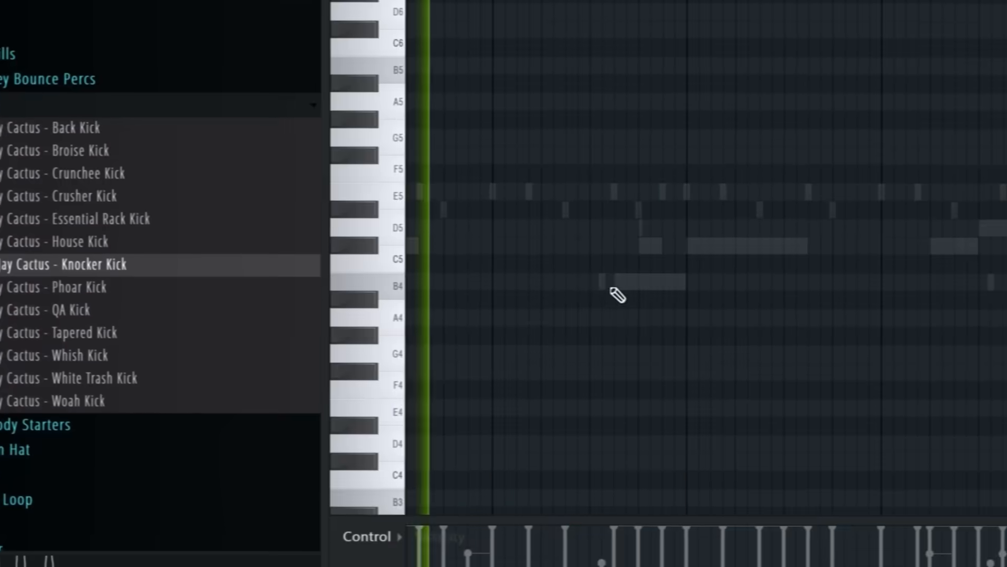
# - Program B4 hits for the Knocker Kick at the starts of the ghosted 808 notes across the eight bars
pyautogui.click(618, 282)
pyautogui.click(698, 282)
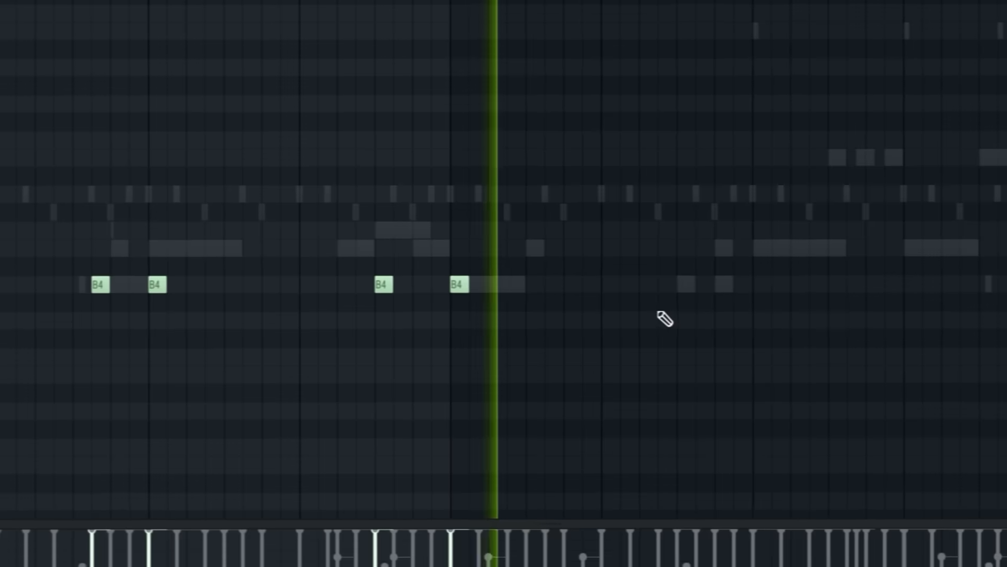
pyautogui.click(693, 280)
pyautogui.click(742, 281)
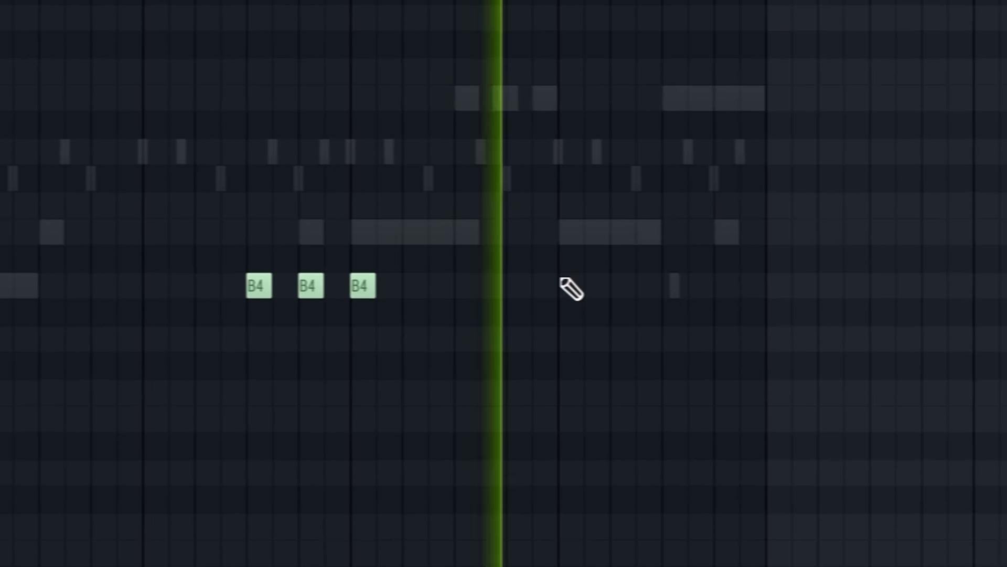
pyautogui.click(567, 279)
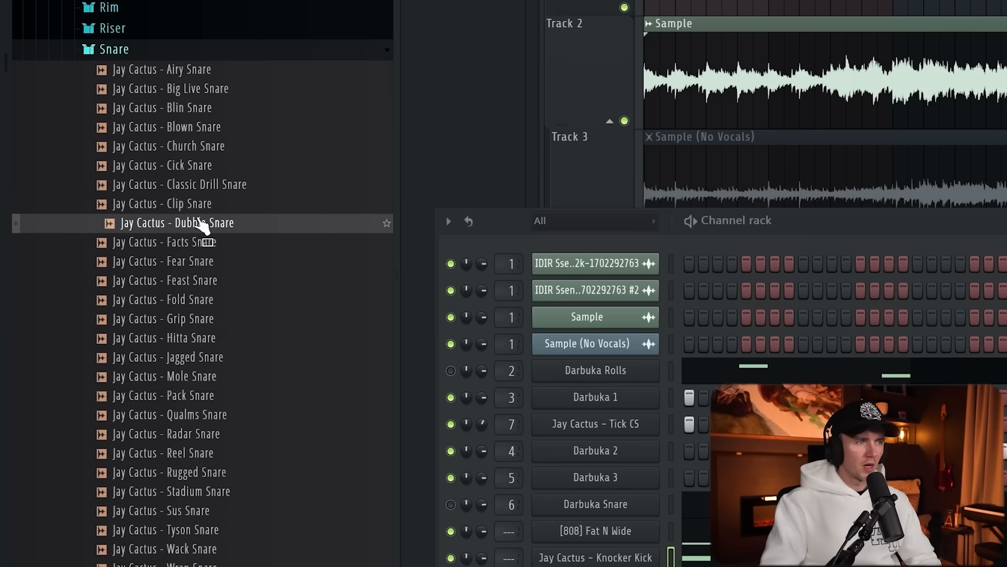
# - Add Jay Cactus - Dubble Snare as a new channel and program its hits in time with the Darbuka Snare
pyautogui.moveTo(197, 218); pyautogui.dragTo(139, 462)
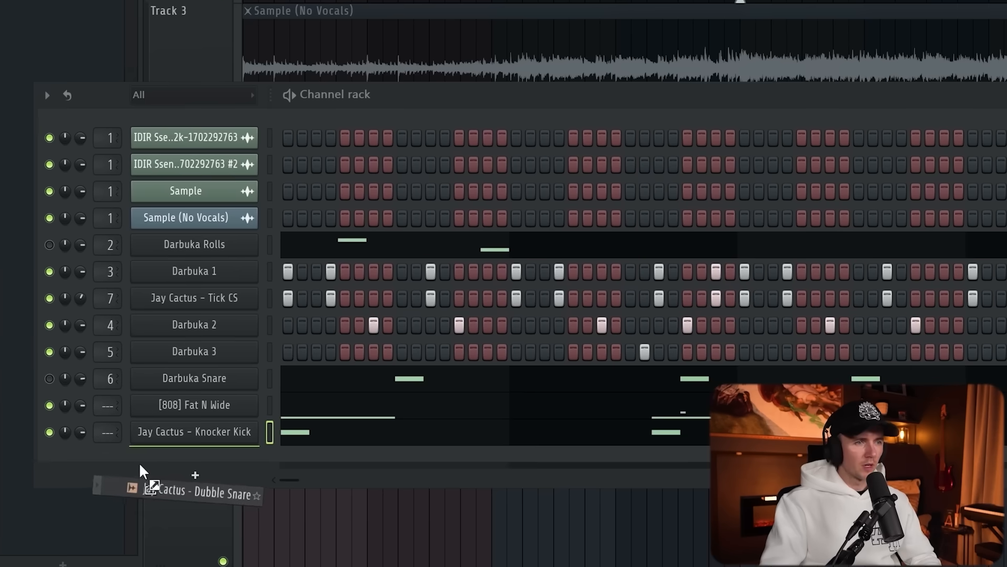
pyautogui.moveTo(139, 462); pyautogui.dragTo(140, 463)
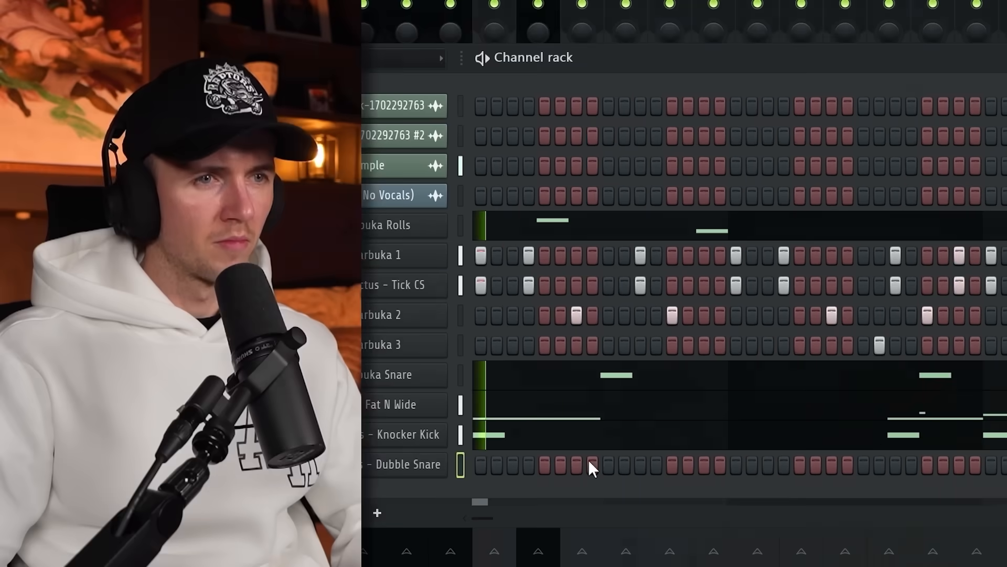
pyautogui.click(565, 463)
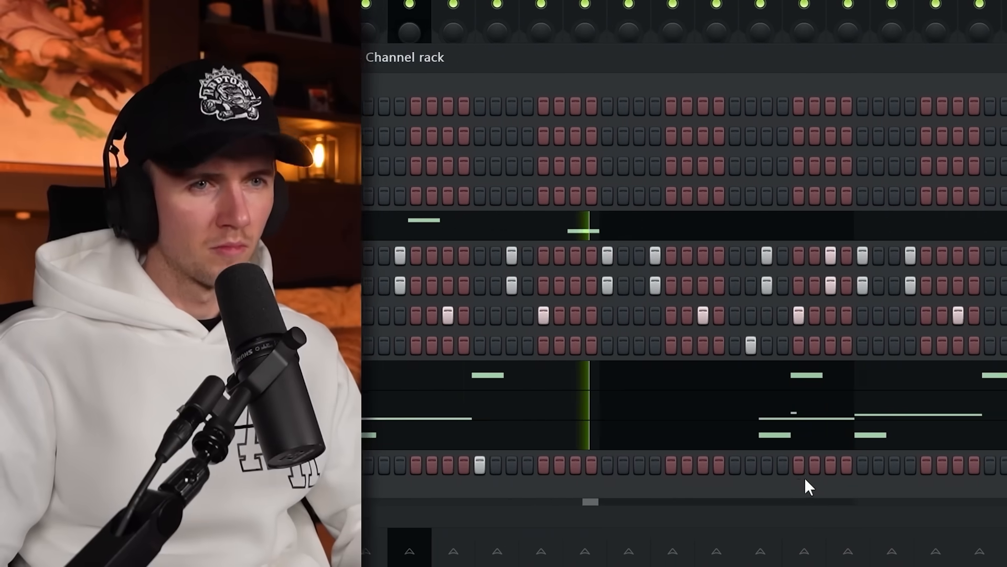
pyautogui.click(884, 464)
pyautogui.click(904, 465)
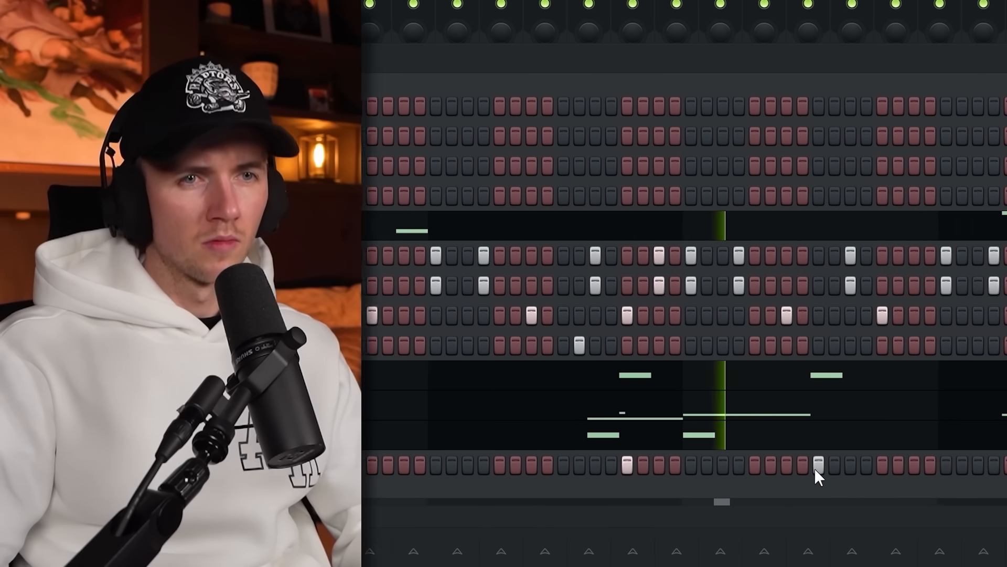
pyautogui.click(956, 465)
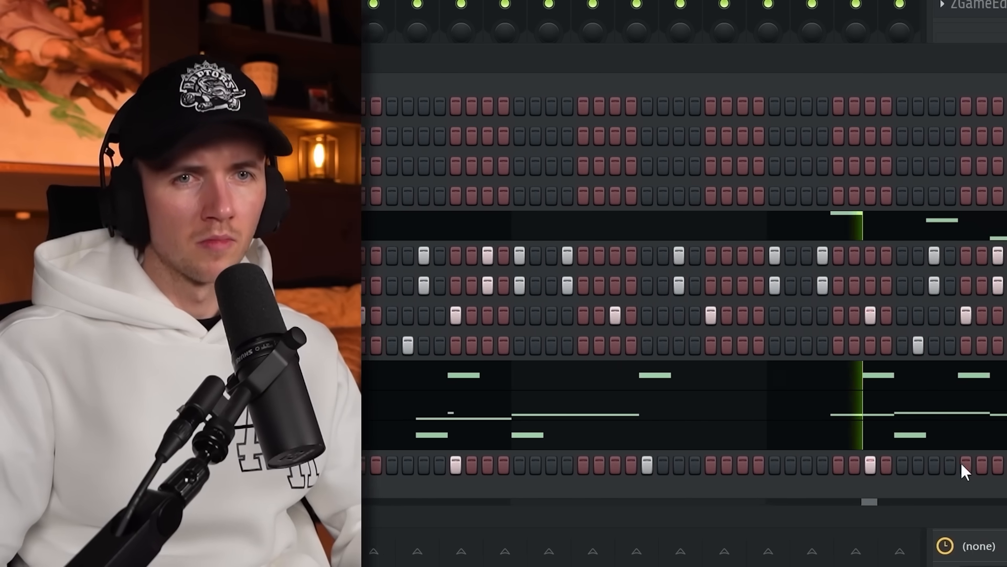
pyautogui.click(966, 464)
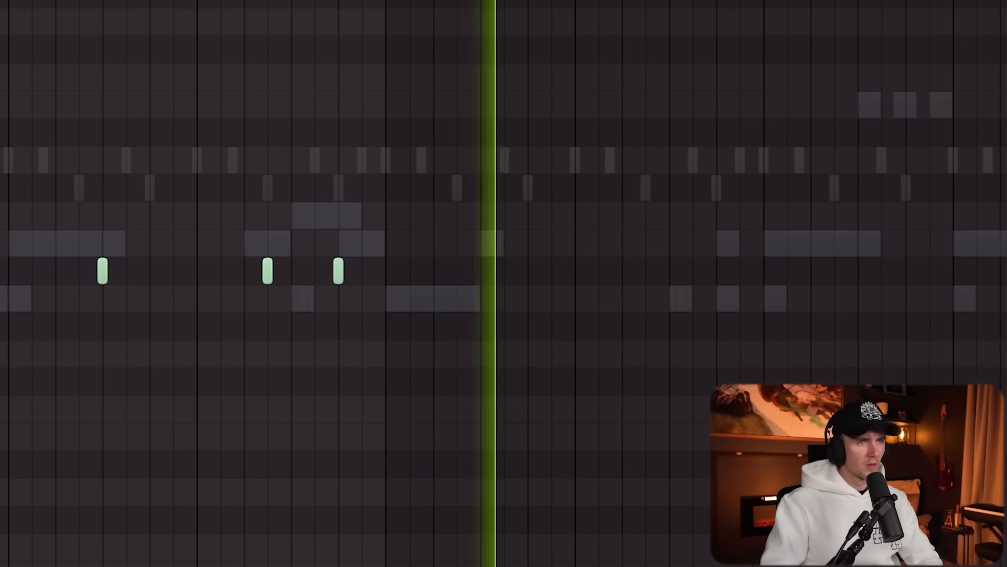
# - Duplicate the Dubble Snare hits directly after the existing phrase in the piano roll
pyautogui.hotkey('ctrl', 'b')
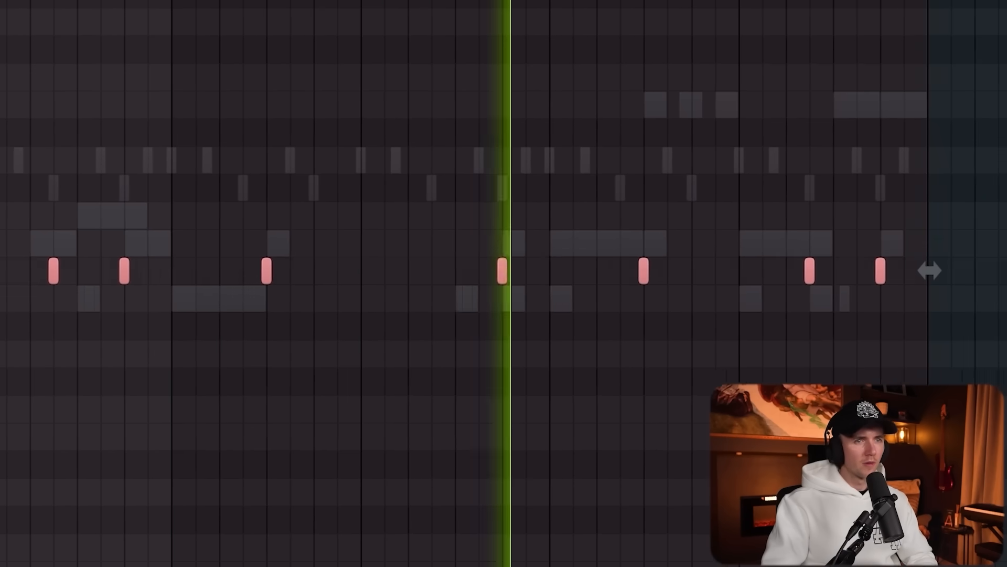
pyautogui.hotkey('ctrl', 'd')
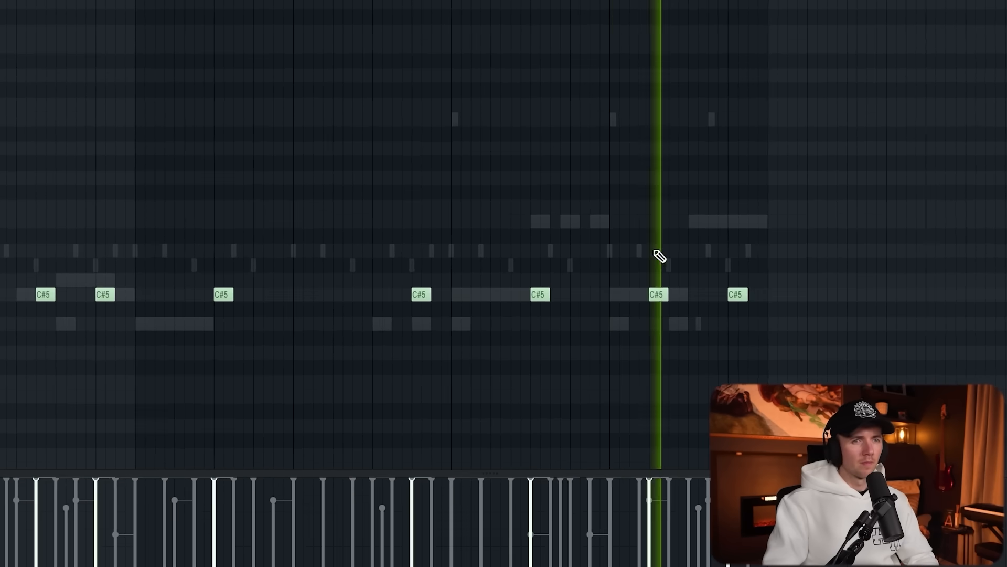
pyautogui.scroll(-2, 673, 274)
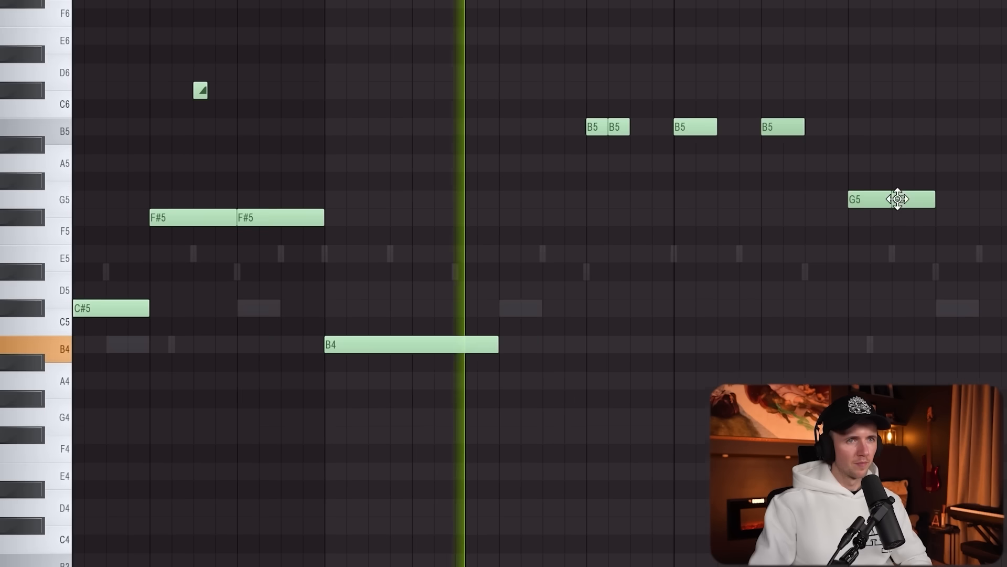
# - Vary the 808 bassline in the second section with B5 and G5 notes following the long B4 note
pyautogui.moveTo(940, 175); pyautogui.dragTo(859, 229)
pyautogui.click(911, 220)
pyautogui.click(944, 221)
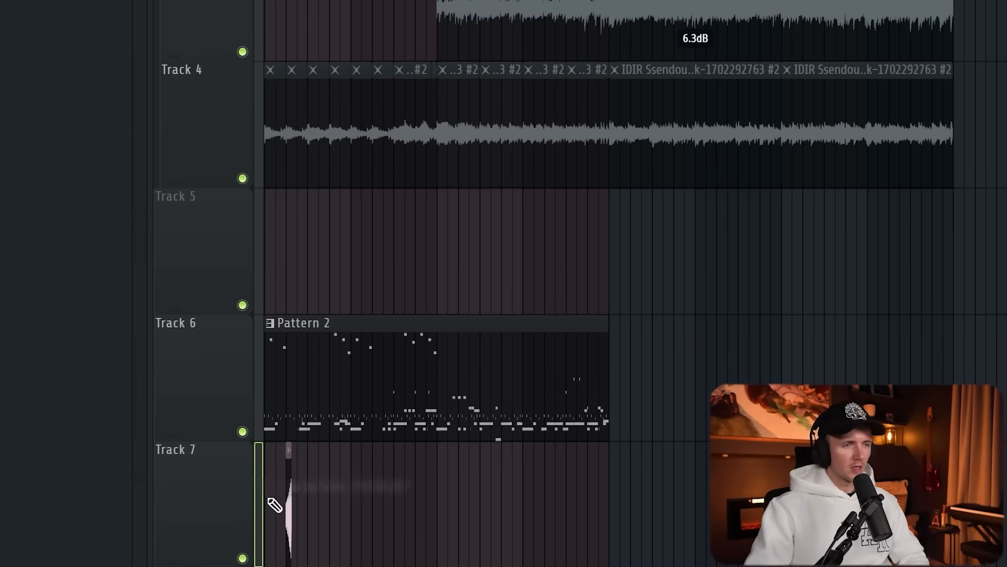
# - Thin out the evenly spaced C5 percussion hits into a sparser rhythm and select the remaining hits
pyautogui.scroll(3, 270, 509)
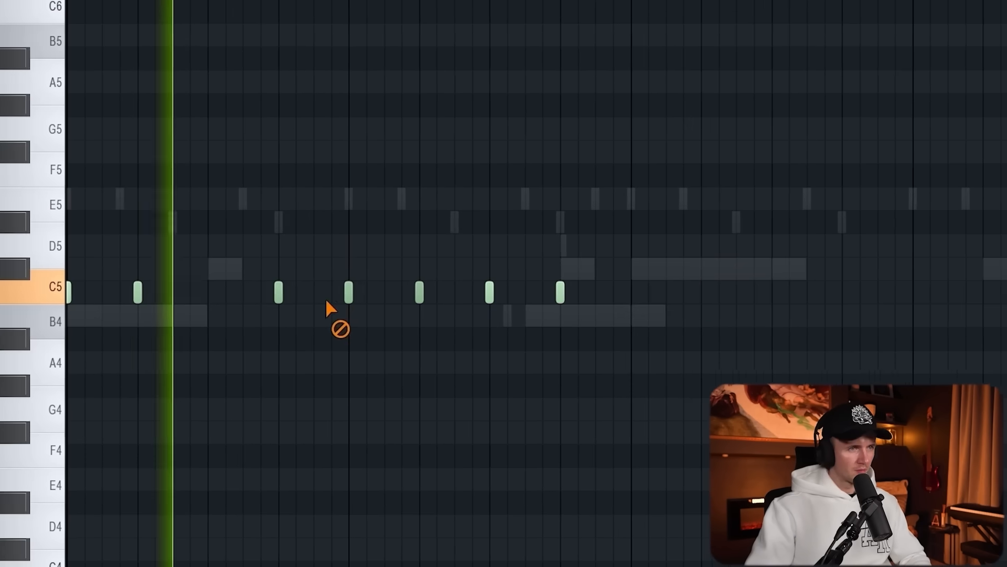
pyautogui.rightClick(193, 290)
pyautogui.rightClick(228, 289)
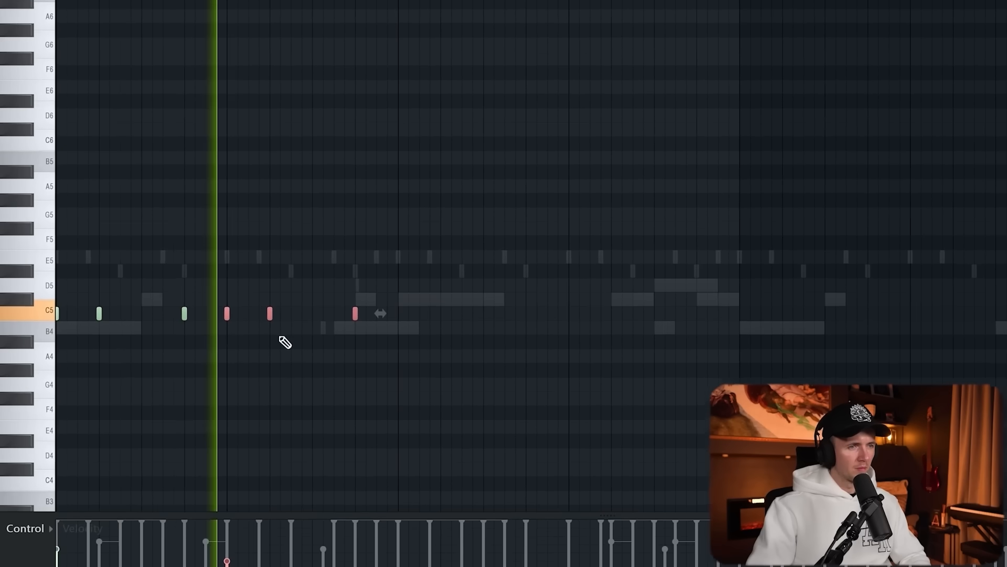
pyautogui.keyDown('ctrl'); pyautogui.click(326, 369); pyautogui.keyUp('ctrl')
pyautogui.scroll(-3, 331, 373)
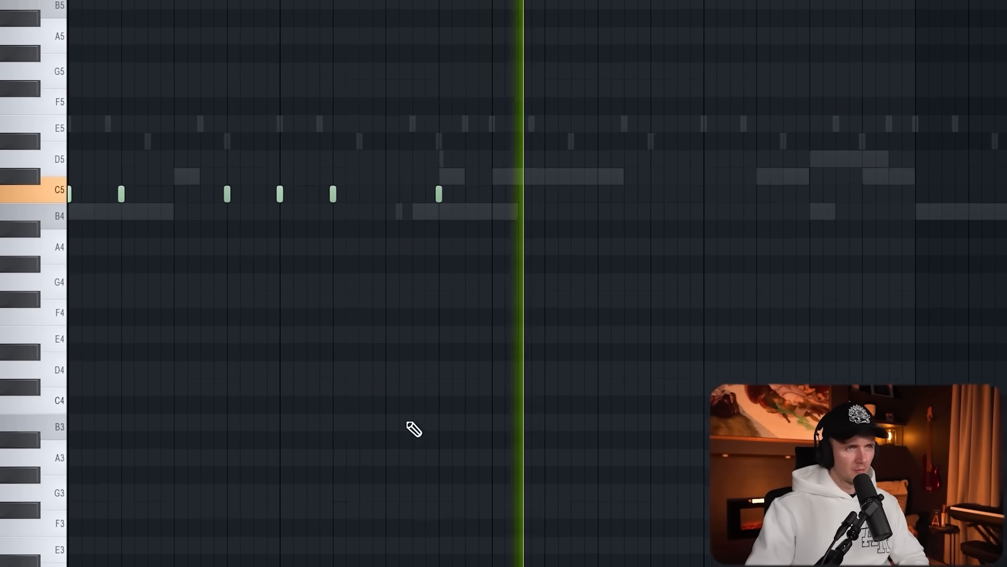
pyautogui.hotkey('ctrl', 'a')
pyautogui.scroll(-4, 410, 443)
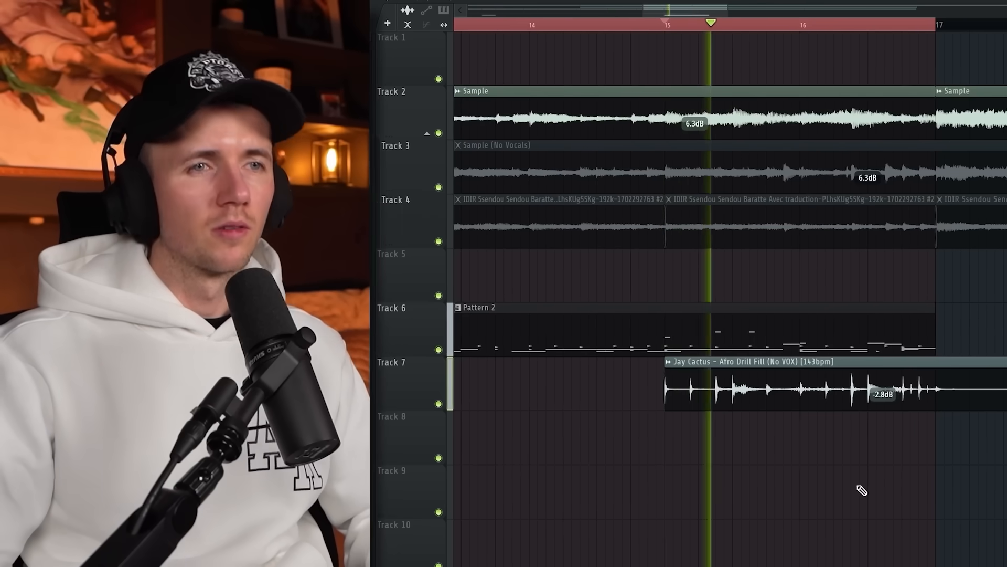
# - Duplicate the drum and 808 clips directly after bar 16 and copy the Darbuka Rolls clip to bar 17
pyautogui.scroll(-4, 849, 491)
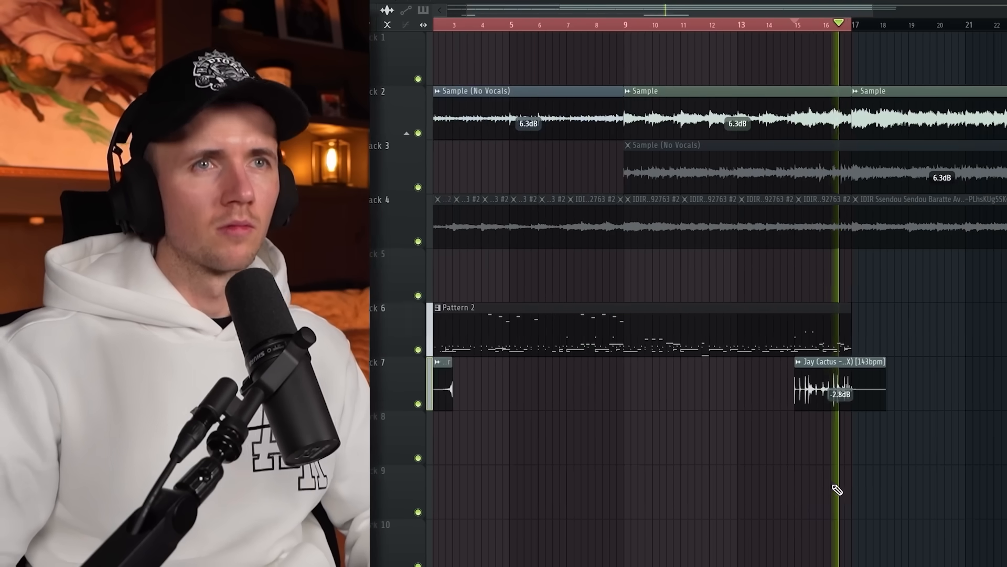
pyautogui.scroll(-1, 848, 489)
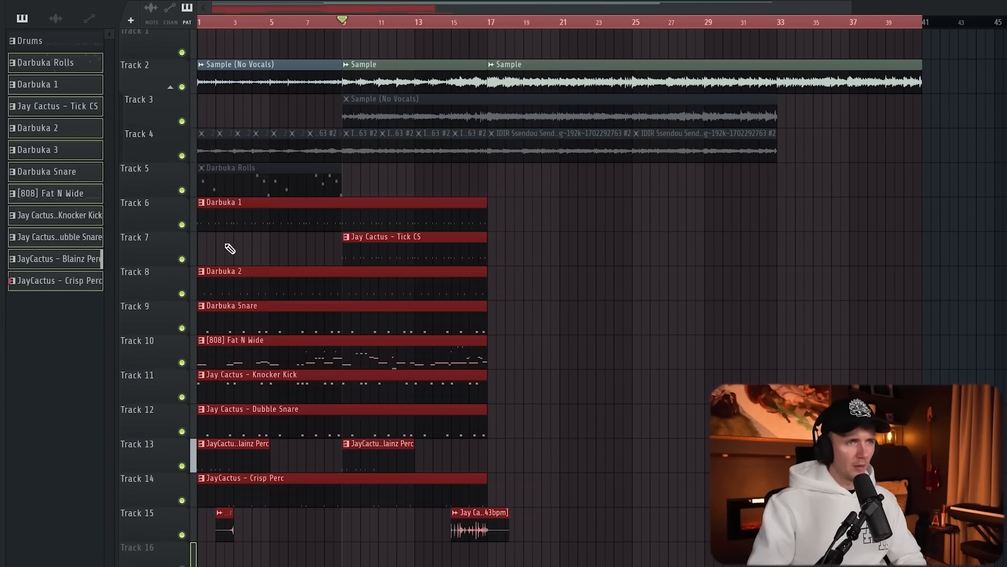
pyautogui.hotkey('ctrl', 'b')
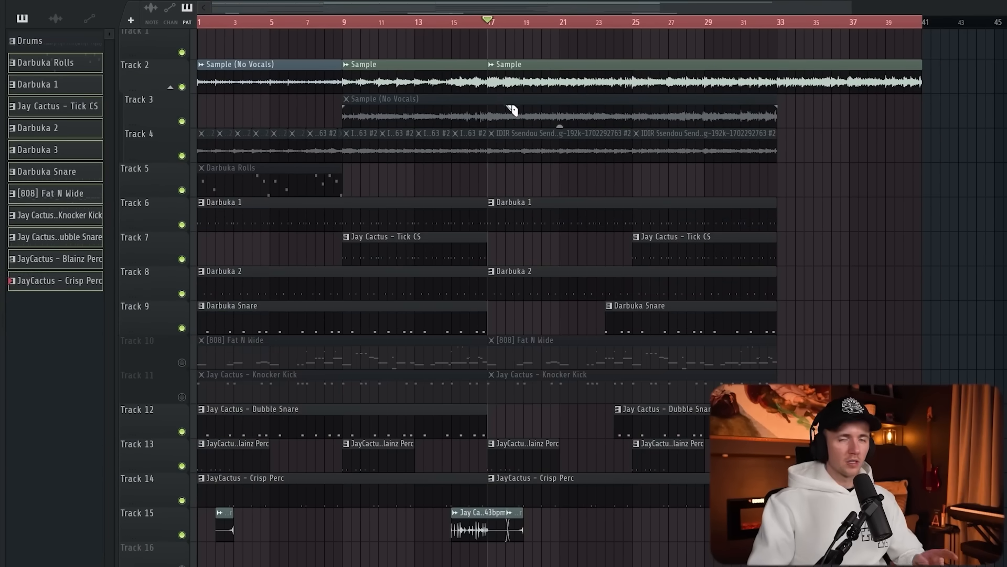
pyautogui.press('space')
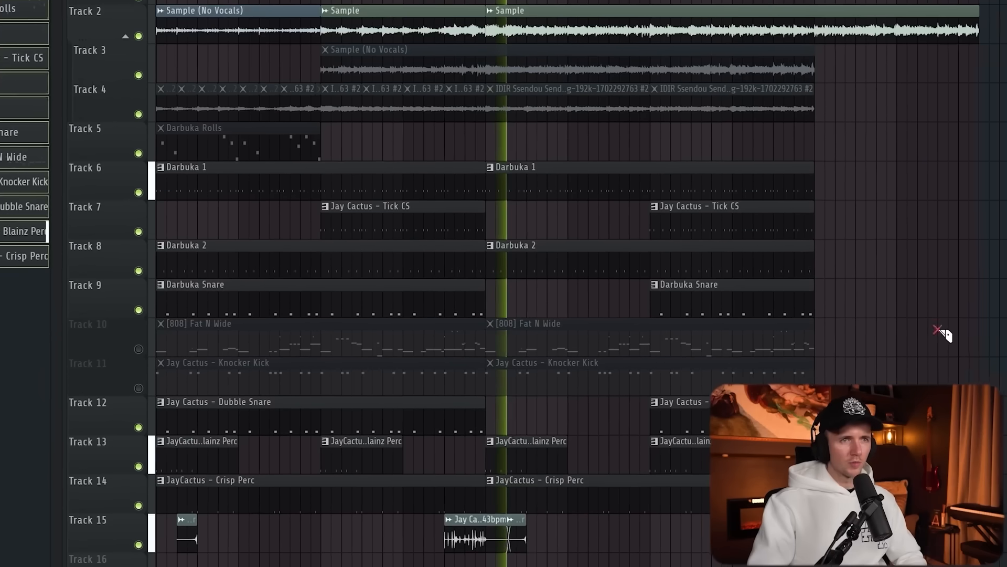
pyautogui.moveTo(259, 136); pyautogui.dragTo(585, 163)
# - Make the second [808] Fat N Wide clip unique and vary its first bar with an A5 note, removing the following C#6 and D6 notes
pyautogui.rightClick(426, 128)
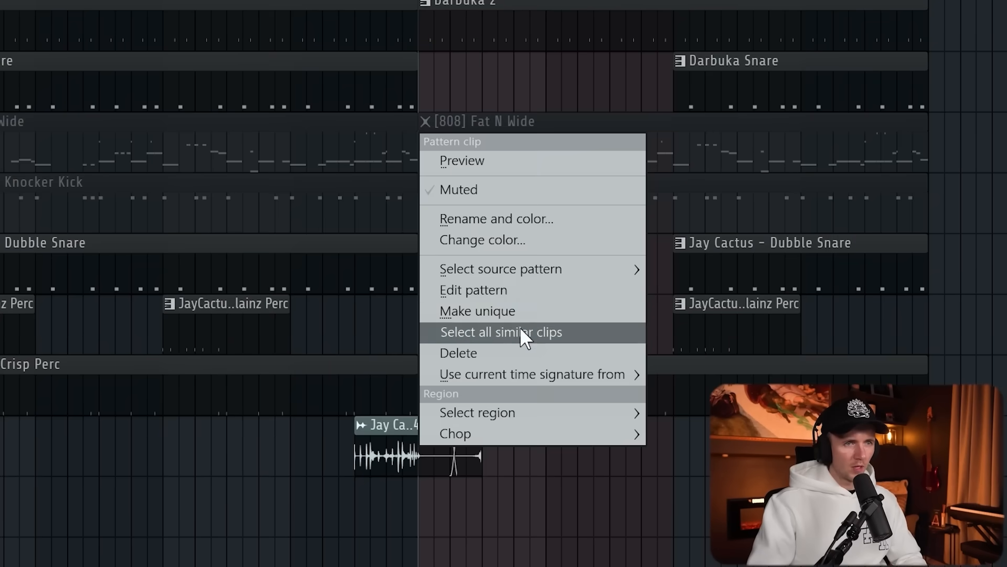
pyautogui.click(518, 311)
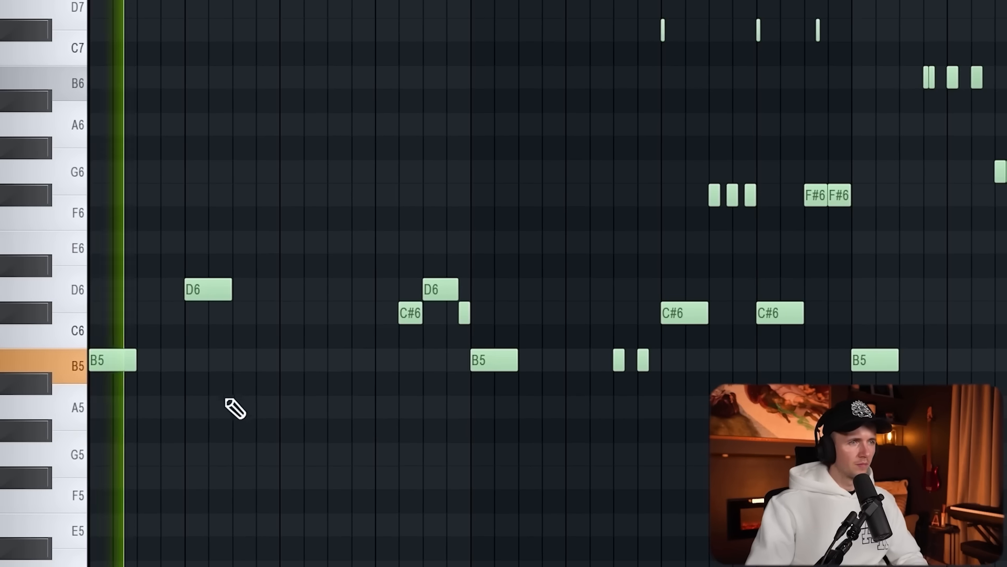
pyautogui.moveTo(245, 404); pyautogui.dragTo(296, 403)
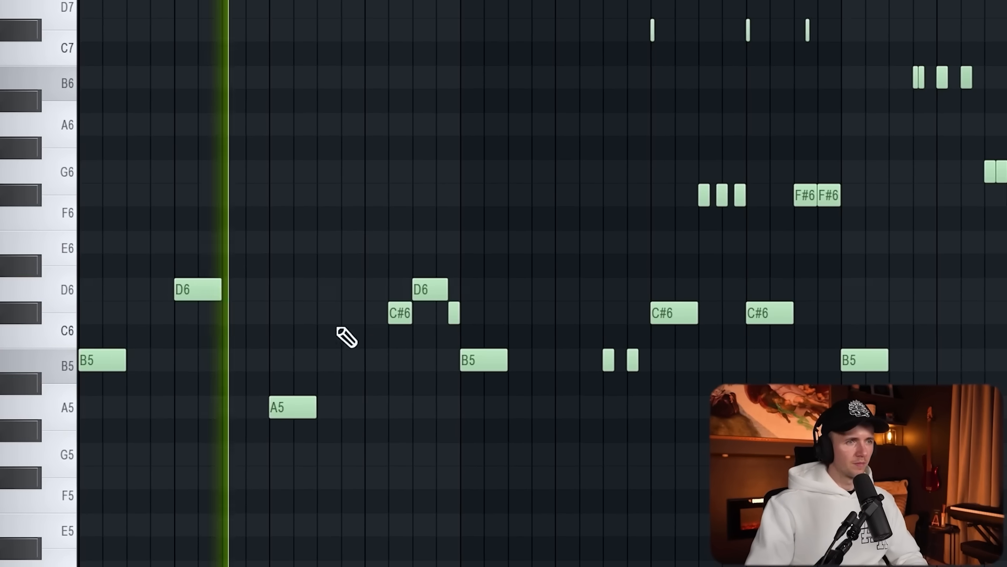
pyautogui.rightClick(405, 313)
pyautogui.rightClick(435, 289)
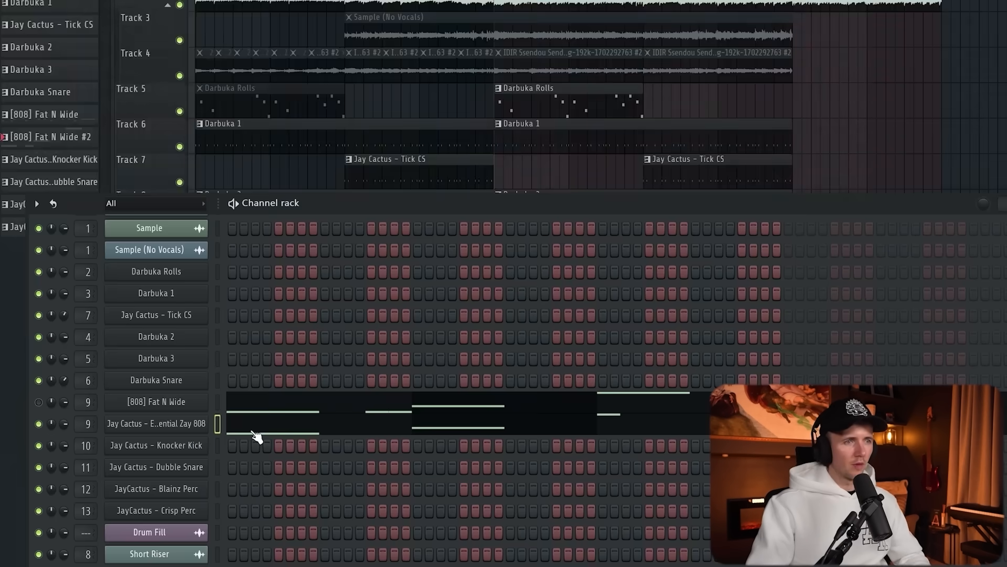
# - Program short repeated A5 notes after the D5 note in the Essential Zay 808 channel and shift the repeats down an octave
pyautogui.click(253, 432)
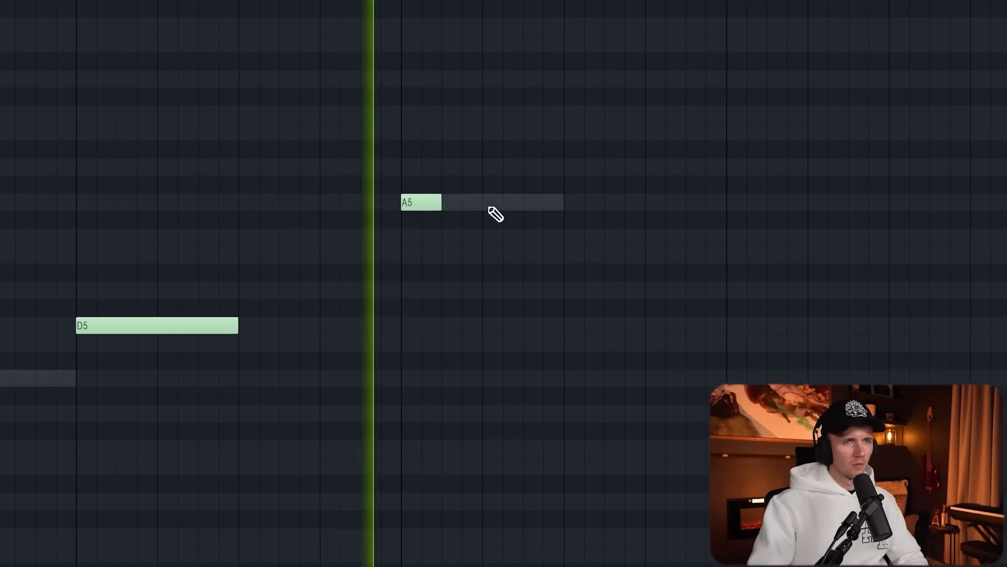
pyautogui.click(545, 209)
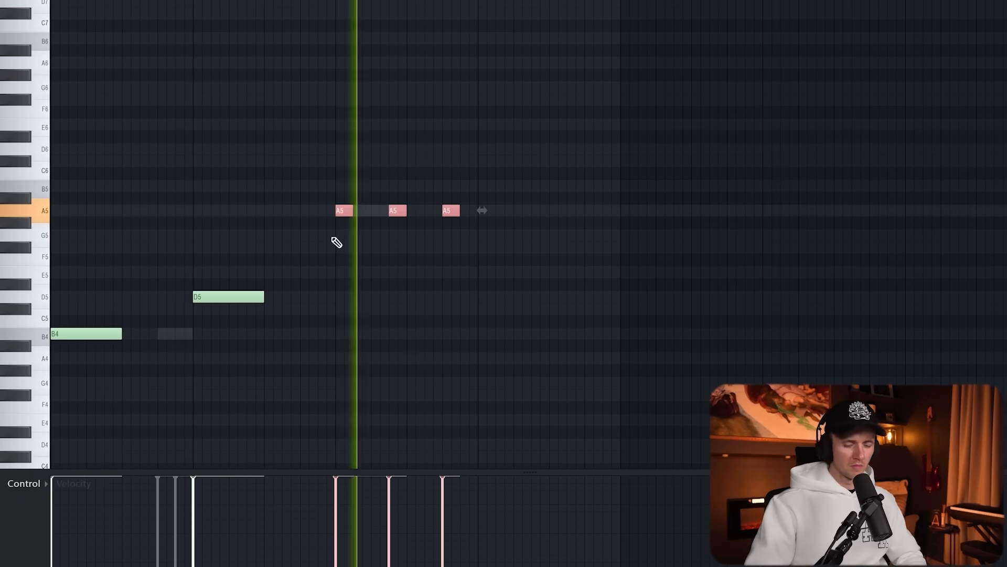
pyautogui.hotkey('ctrl', 'Down')
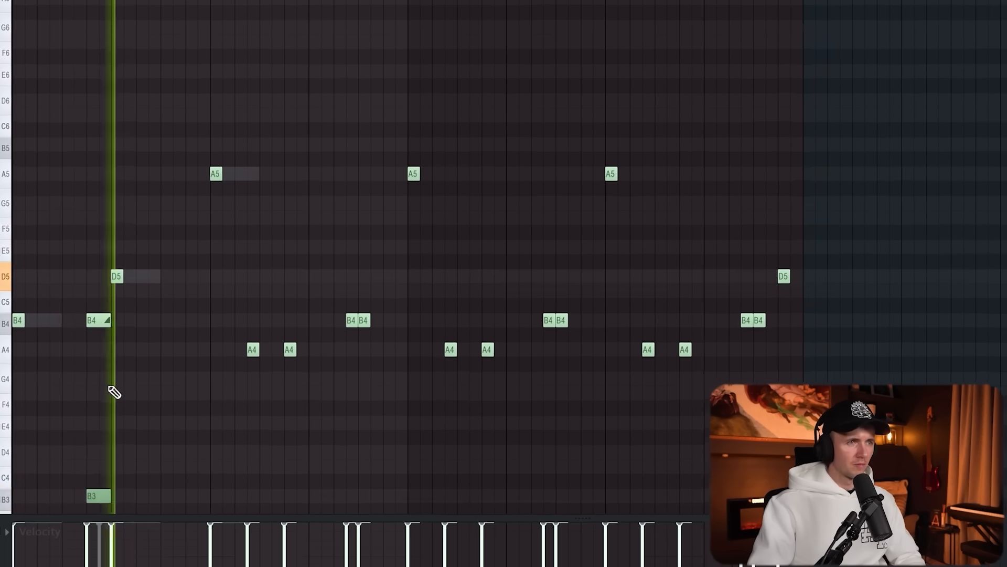
pyautogui.scroll(3, 197, 340)
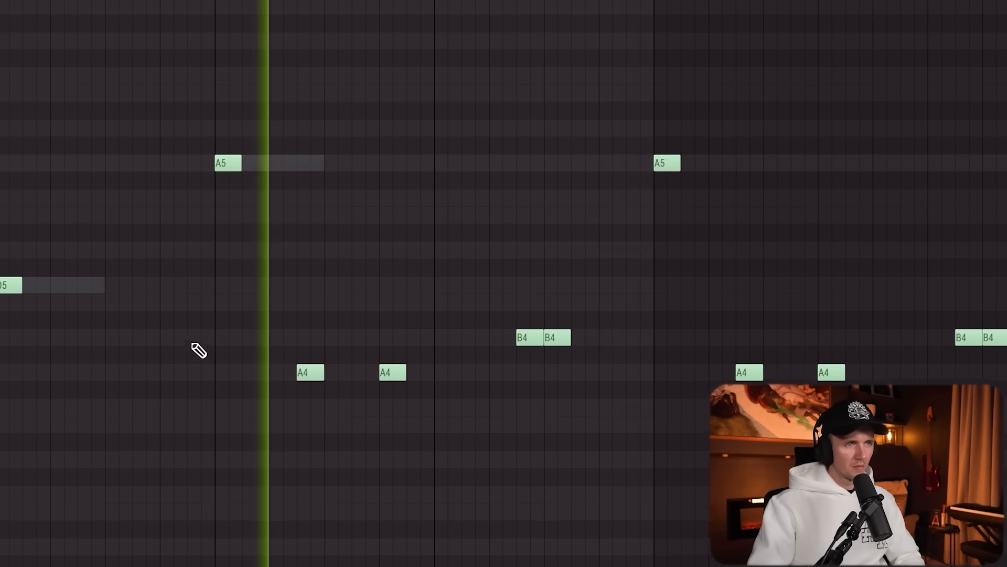
pyautogui.scroll(-3, 196, 334)
pyautogui.rightClick(248, 276)
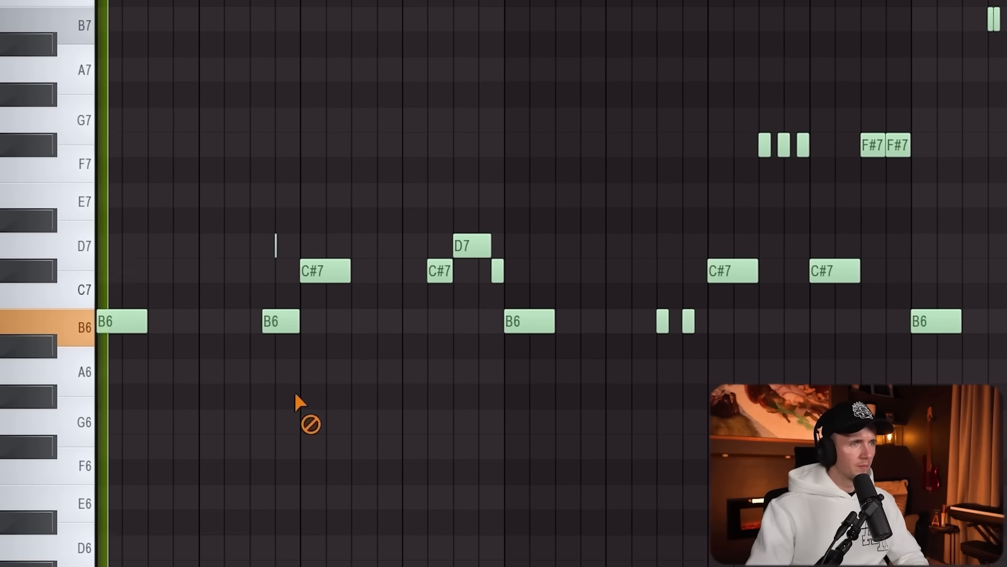
# - Rework the opening of the Zay 808 line by removing the second B note and following C# note and placing A notes instead
pyautogui.click(276, 321)
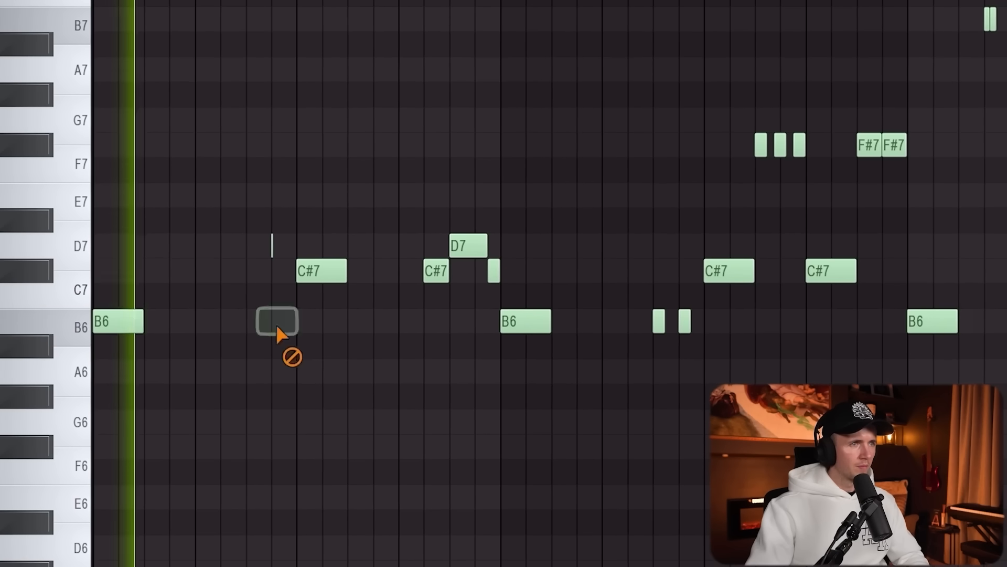
pyautogui.click(198, 370)
pyautogui.rightClick(312, 277)
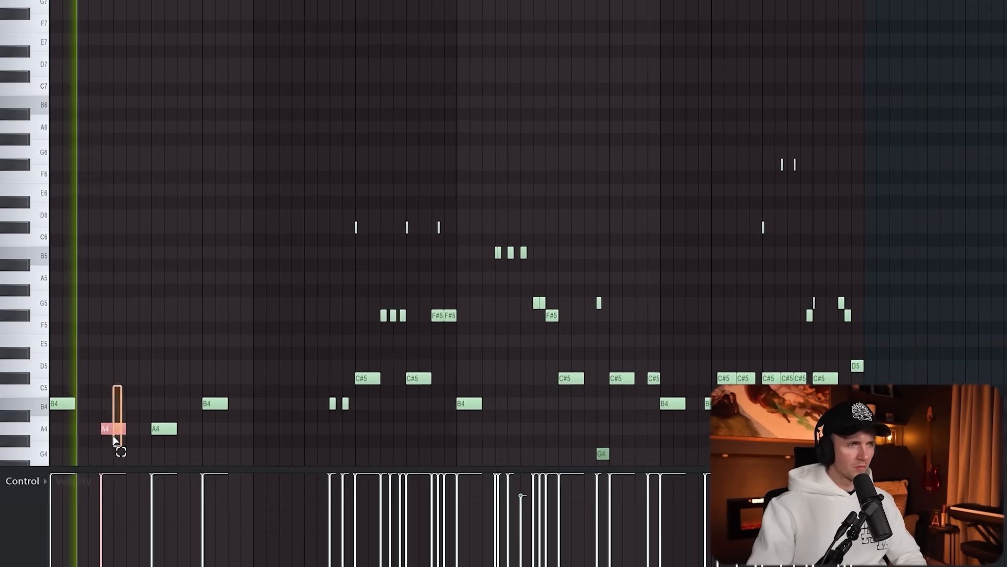
pyautogui.moveTo(114, 440); pyautogui.dragTo(113, 439)
pyautogui.keyDown('ctrl'); pyautogui.click(103, 364); pyautogui.keyUp('ctrl')
pyautogui.scroll(2, 105, 356)
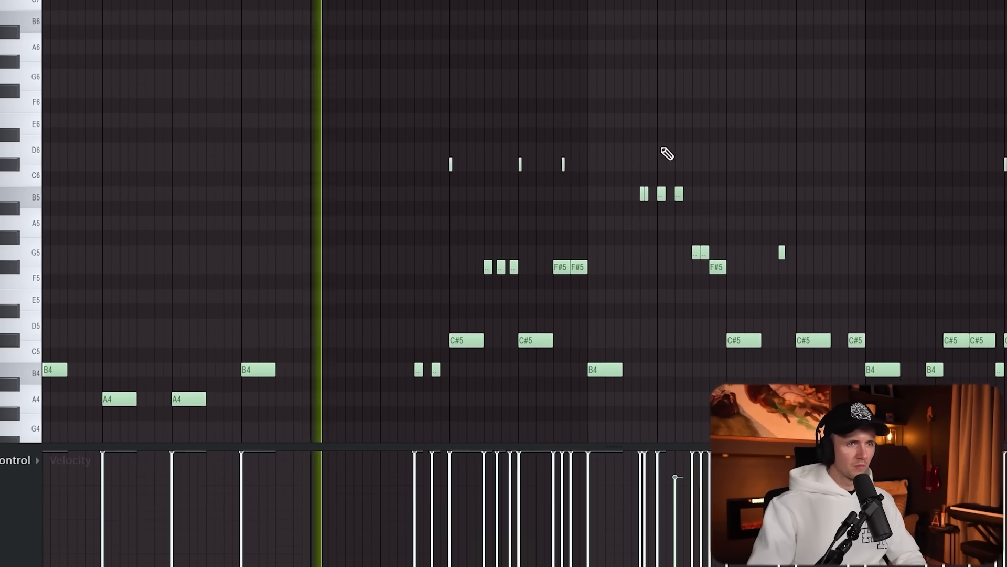
# - Delete all 808 notes after the opening B4, A4, A4, B4 phrase
pyautogui.moveTo(596, 102); pyautogui.dragTo(402, 403)
pyautogui.press('Delete')
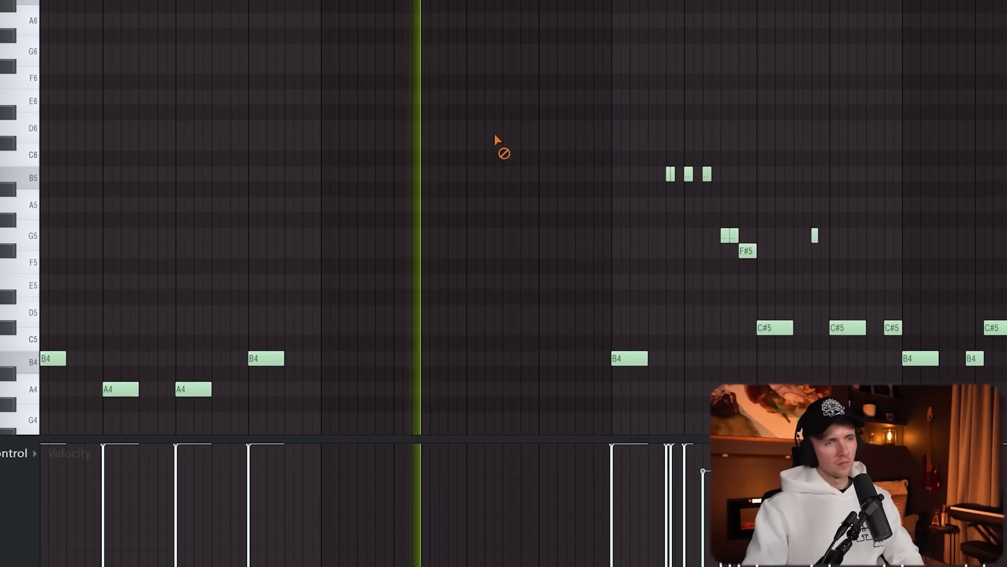
pyautogui.moveTo(360, 207); pyautogui.dragTo(50, 430)
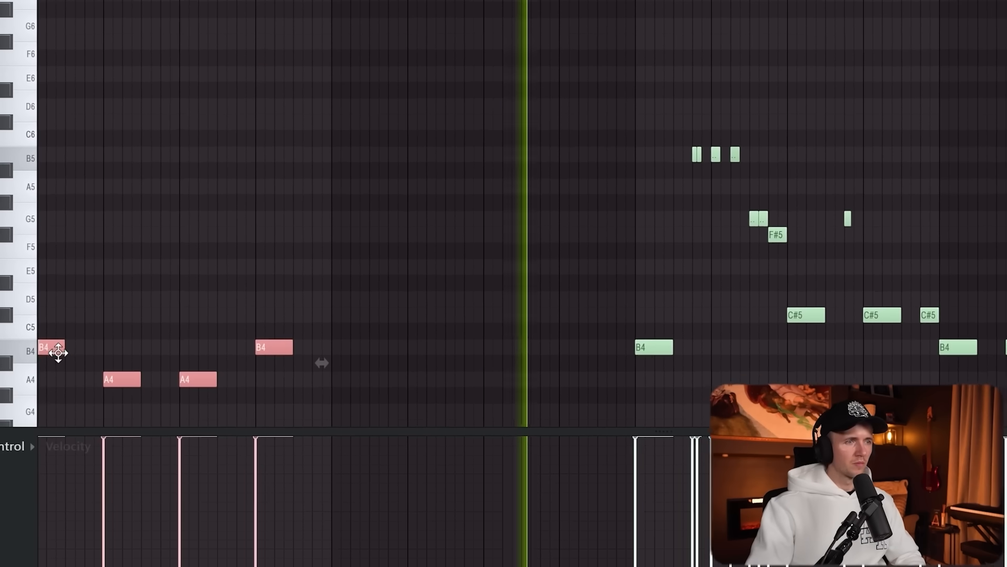
pyautogui.scroll(-2, 56, 347)
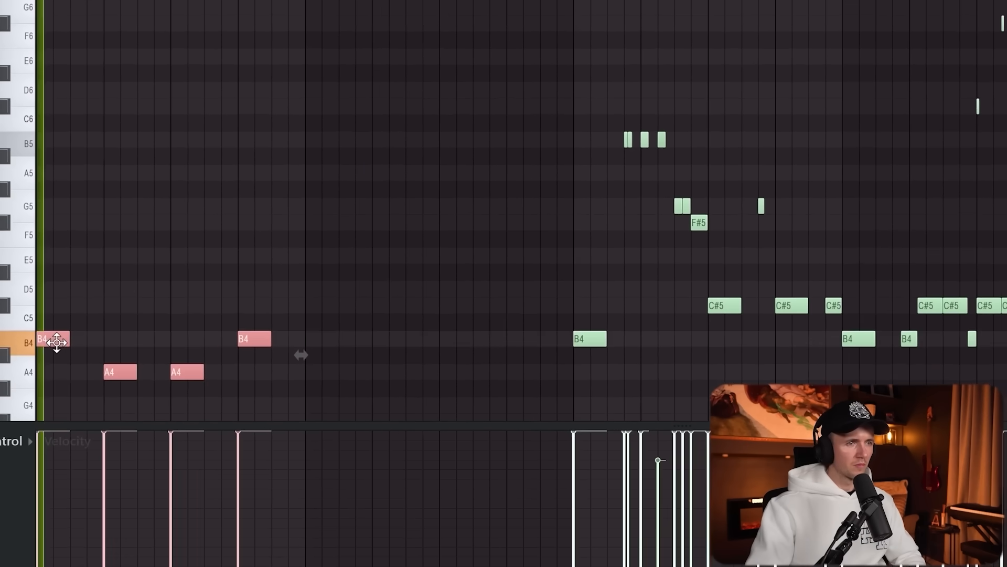
pyautogui.keyDown('ctrl'); pyautogui.click(118, 273); pyautogui.keyUp('ctrl')
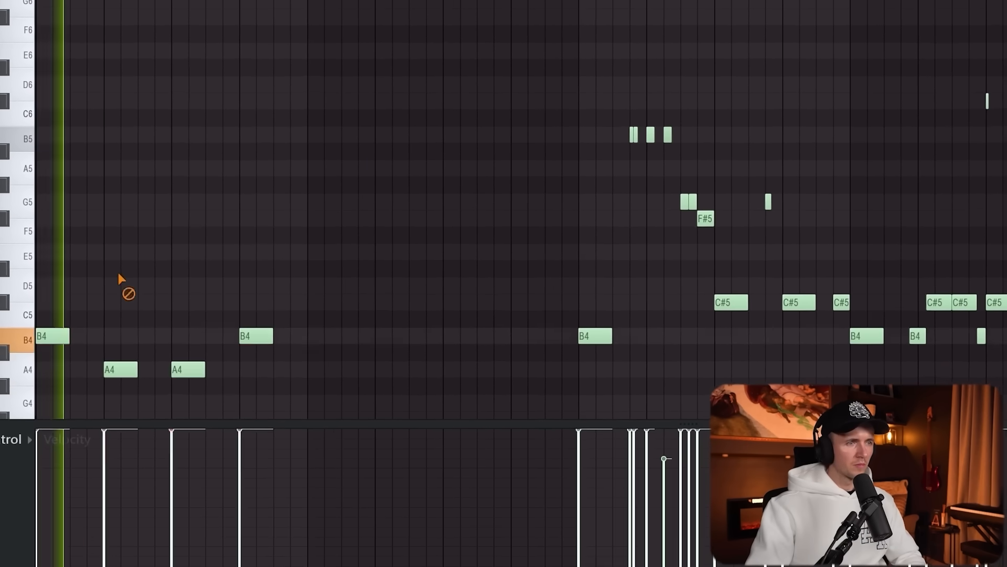
pyautogui.moveTo(521, 4); pyautogui.dragTo(999, 411)
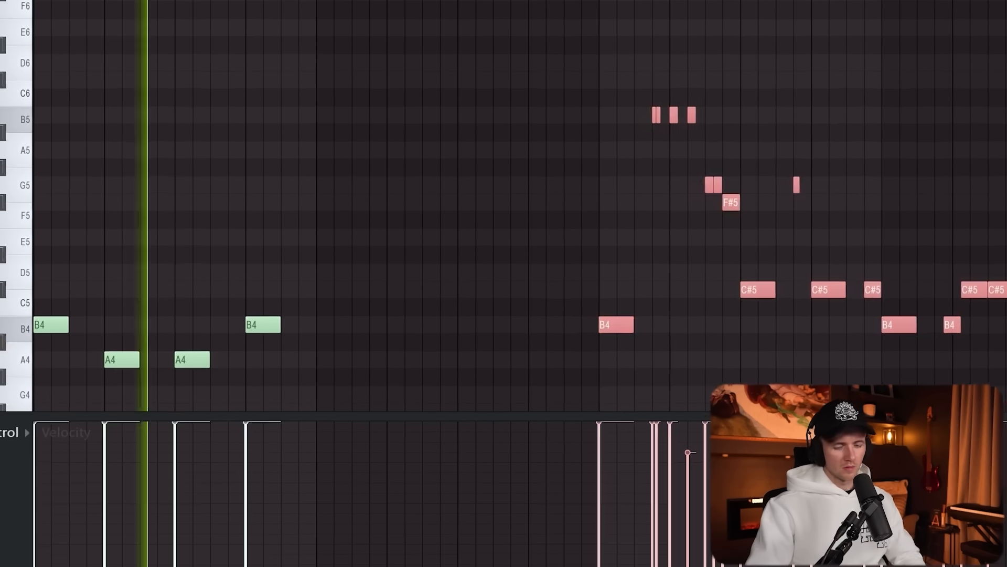
pyautogui.press('Delete')
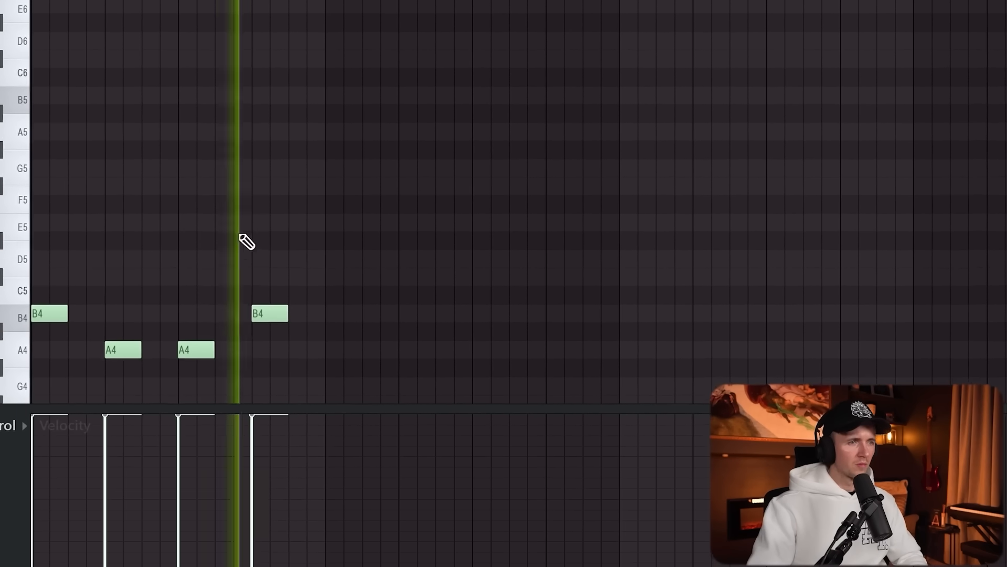
# - Extend the opening 808 phrase and pair a low A3 note with the A4 slide note leading into the third B4
pyautogui.keyDown('ctrl'); pyautogui.moveTo(337, 242); pyautogui.dragTo(44, 388); pyautogui.keyUp('ctrl')
pyautogui.keyDown('shift'); pyautogui.moveTo(131, 334); pyautogui.dragTo(154, 293); pyautogui.keyUp('shift')
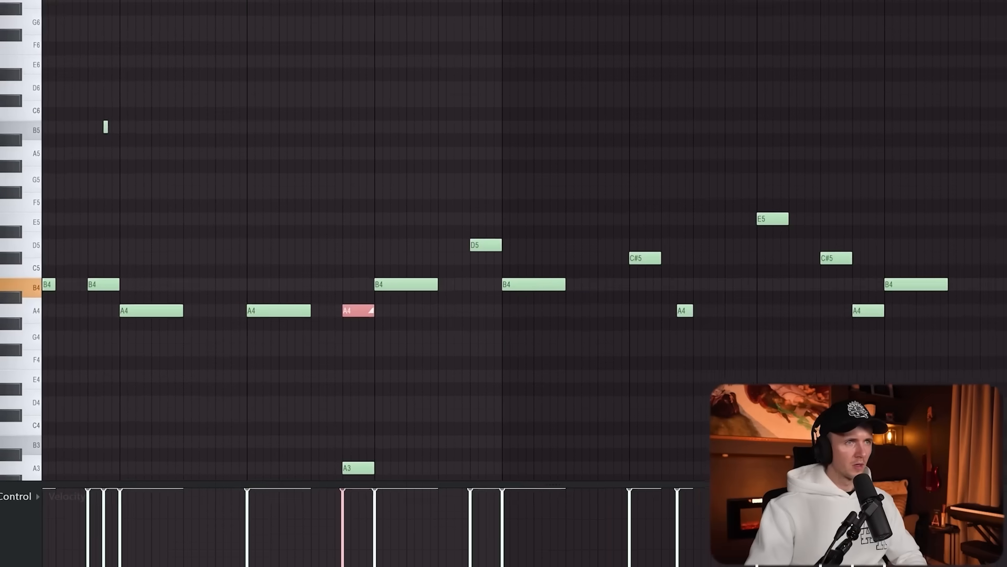
pyautogui.click(358, 479)
pyautogui.keyDown('alt'); pyautogui.rightClick(352, 439); pyautogui.keyUp('alt')
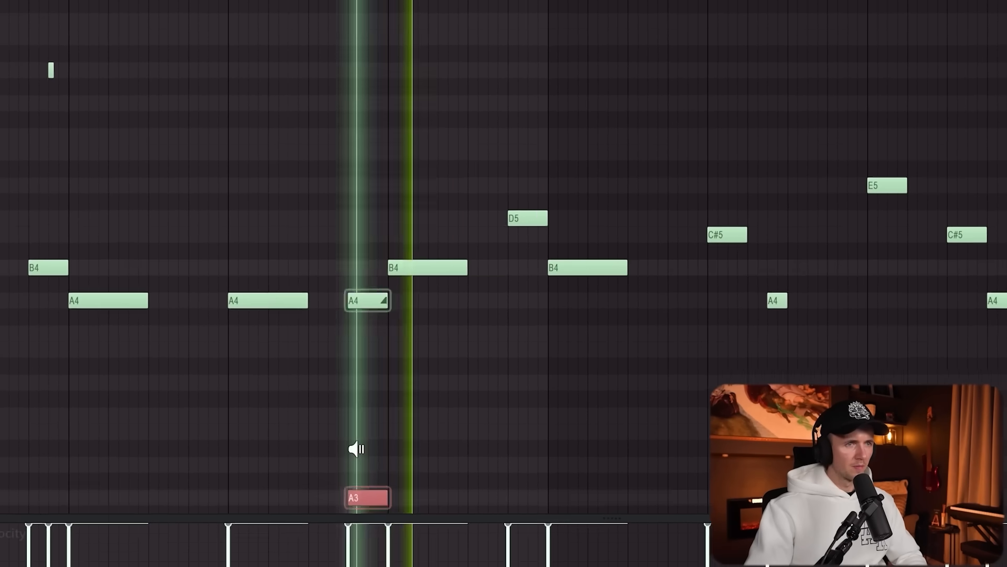
pyautogui.press('space')
pyautogui.hotkey('ctrl', 'd')
pyautogui.press('space')
pyautogui.moveTo(395, 414); pyautogui.dragTo(362, 511)
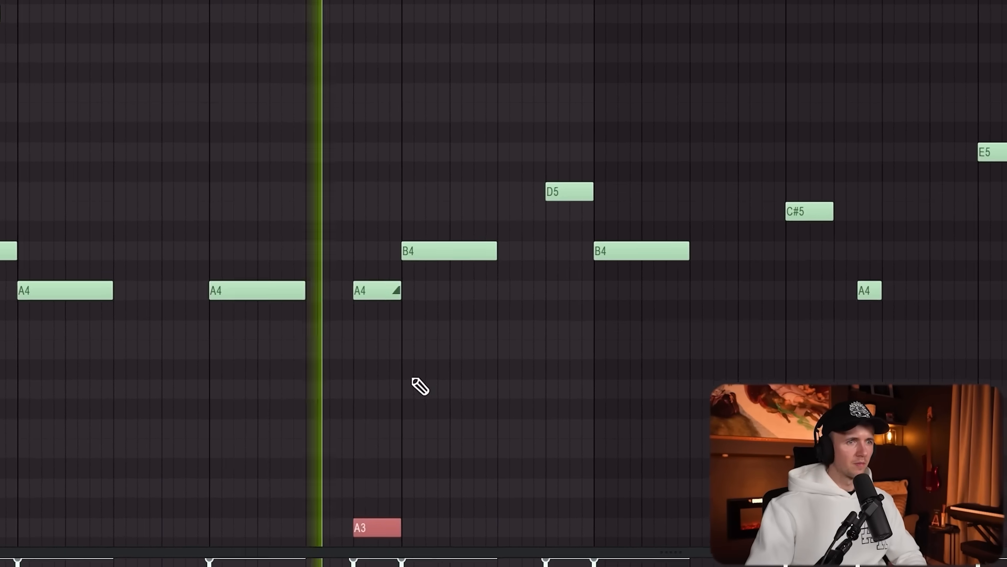
pyautogui.hotkey('ctrl', 'd')
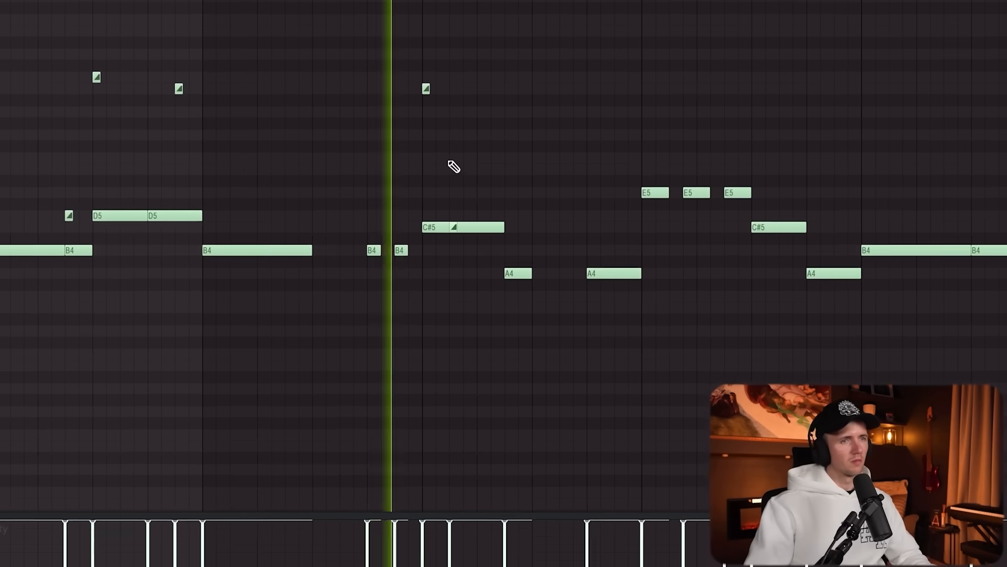
pyautogui.scroll(-4, 434, 162)
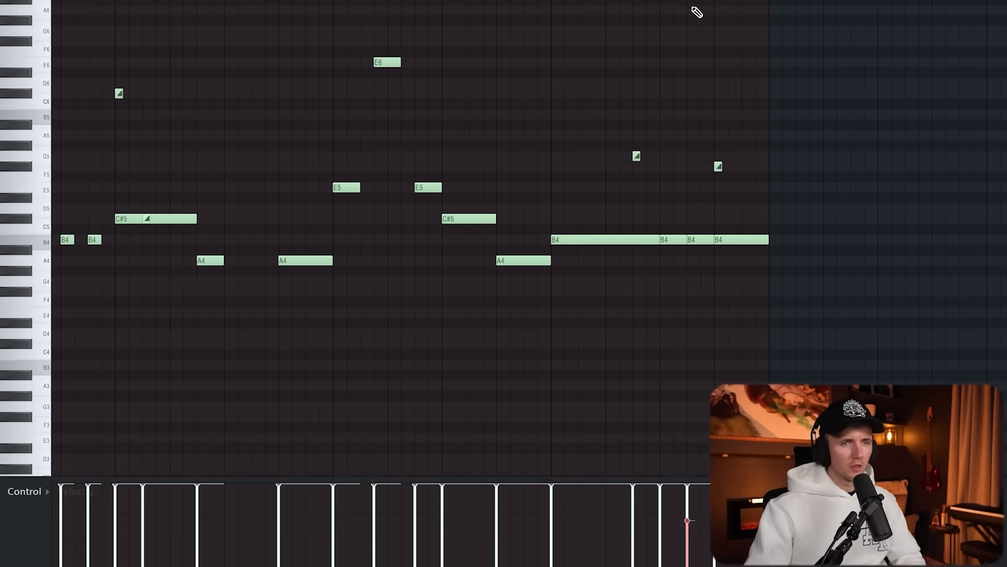
pyautogui.scroll(2, 698, 18)
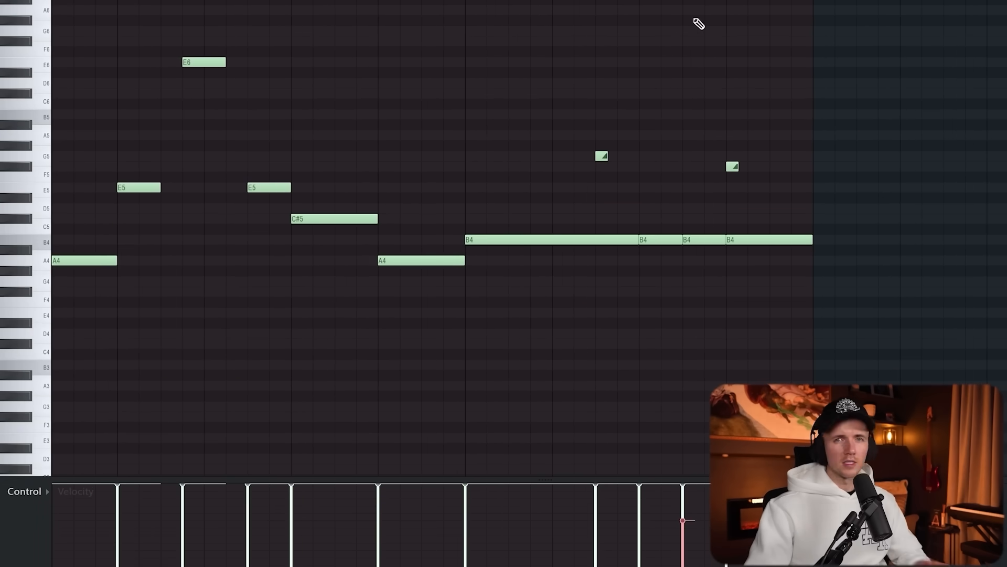
pyautogui.scroll(-5, 659, 92)
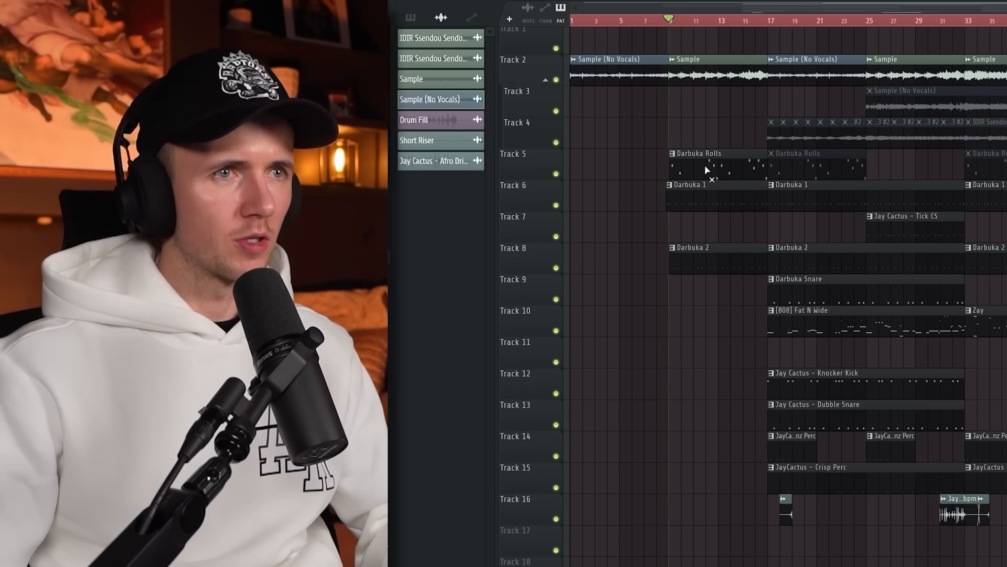
# - Cut the Darbuka Rolls clip in the section between bars 9 and 17 with the Slice tool
pyautogui.press('space')
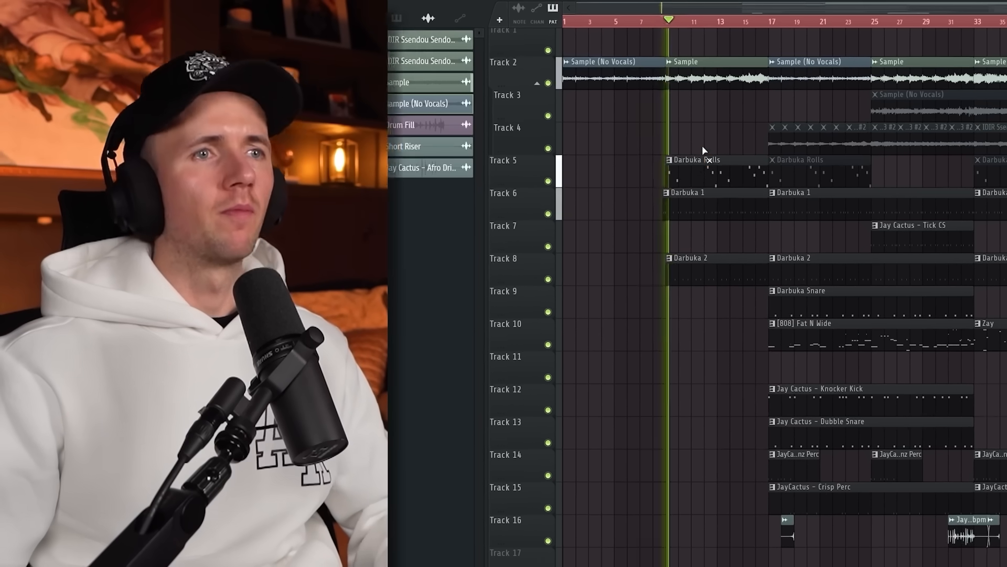
pyautogui.press('c')
pyautogui.rightClick(694, 169)
pyautogui.rightClick(718, 171)
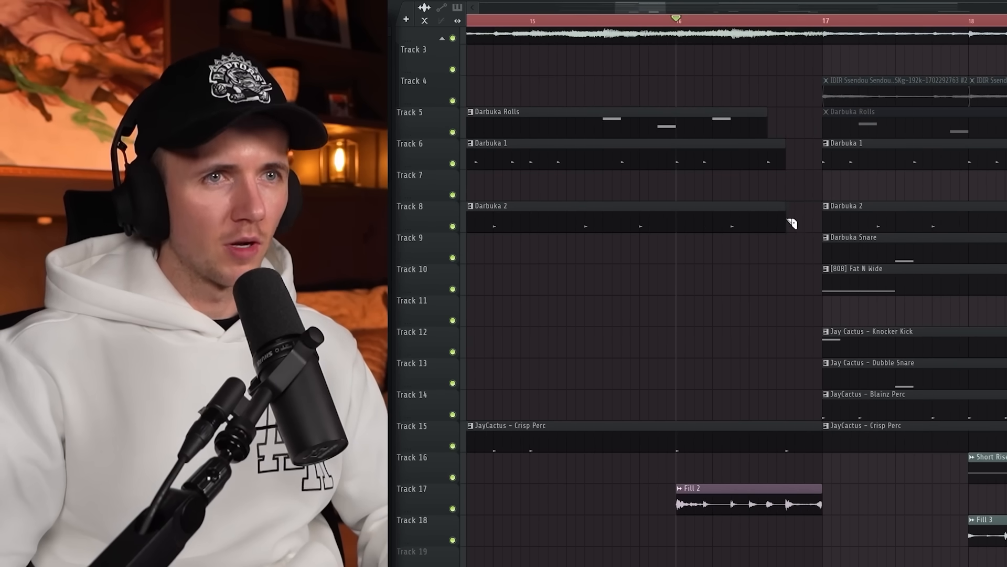
# - Play through the arrangement from about bar 15 to bar 49, examining the drum dropouts, fills and risers around the section changes
pyautogui.scroll(4, 931, 141)
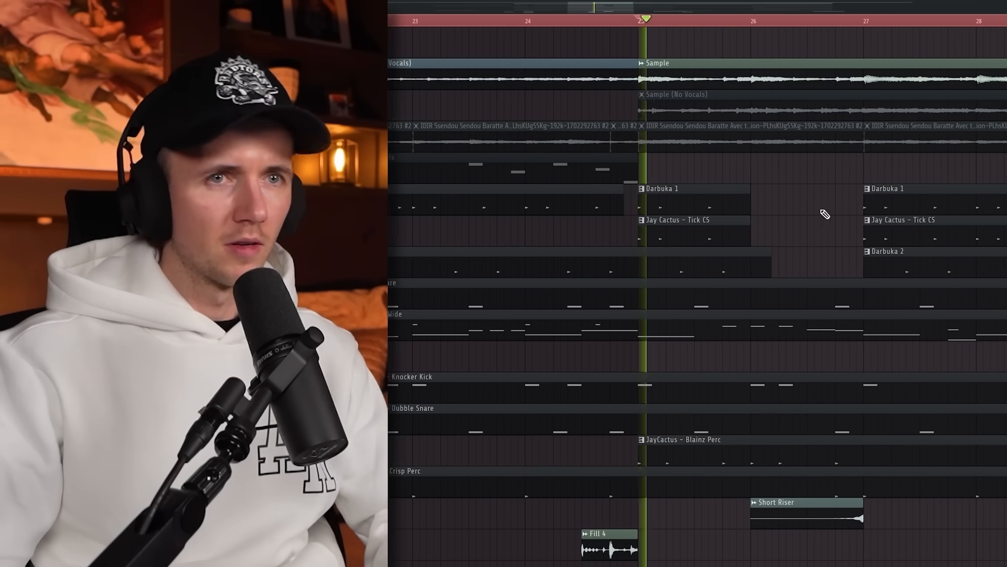
pyautogui.scroll(-3, 787, 242)
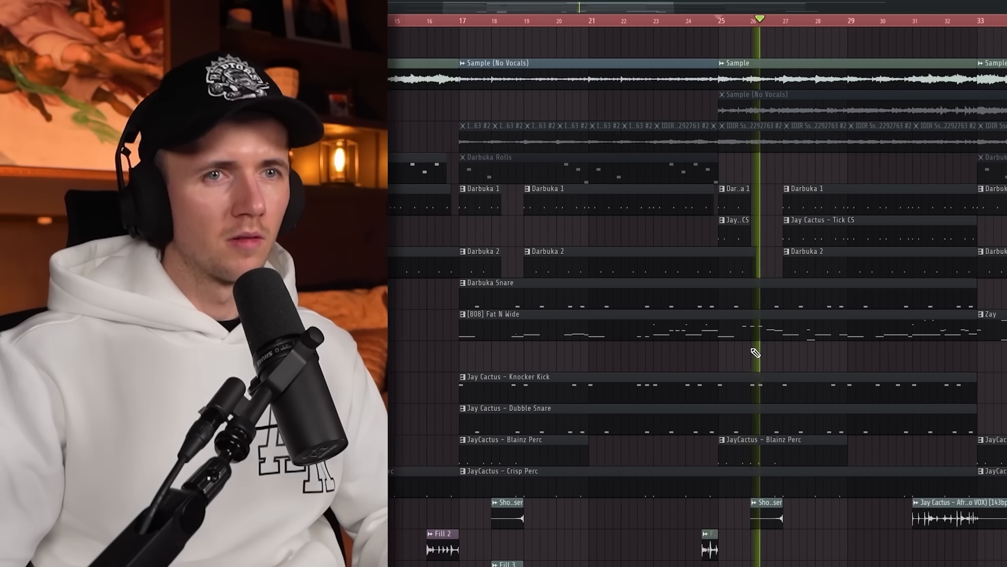
pyautogui.scroll(5, 760, 288)
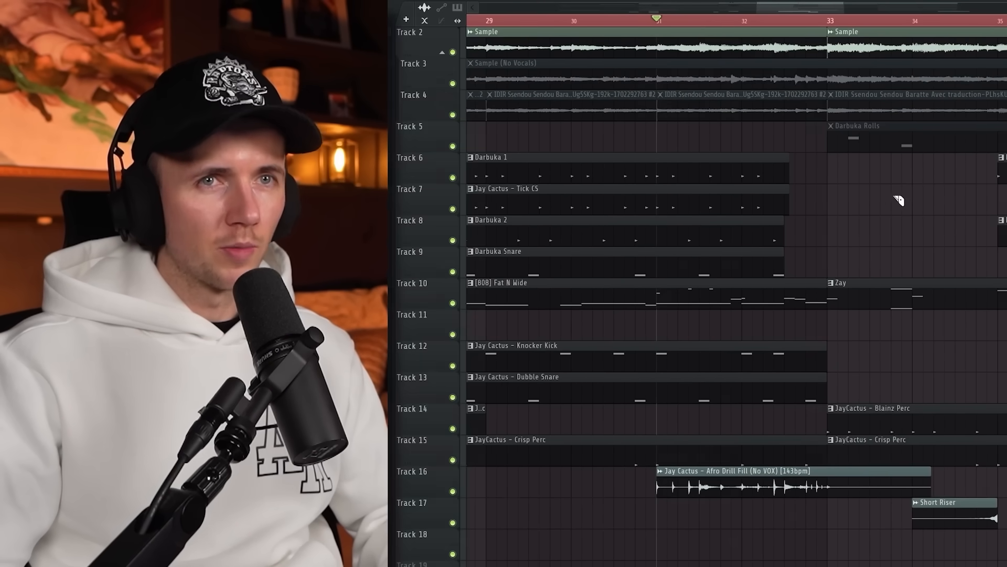
pyautogui.press('space')
pyautogui.scroll(-5, 834, 211)
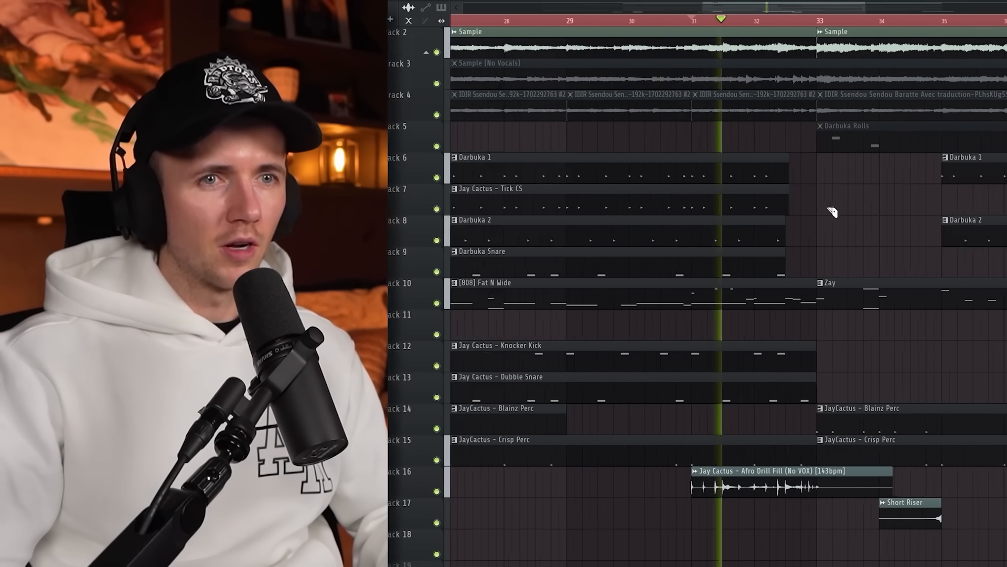
pyautogui.scroll(-2, 942, 414)
pyautogui.scroll(4, 968, 385)
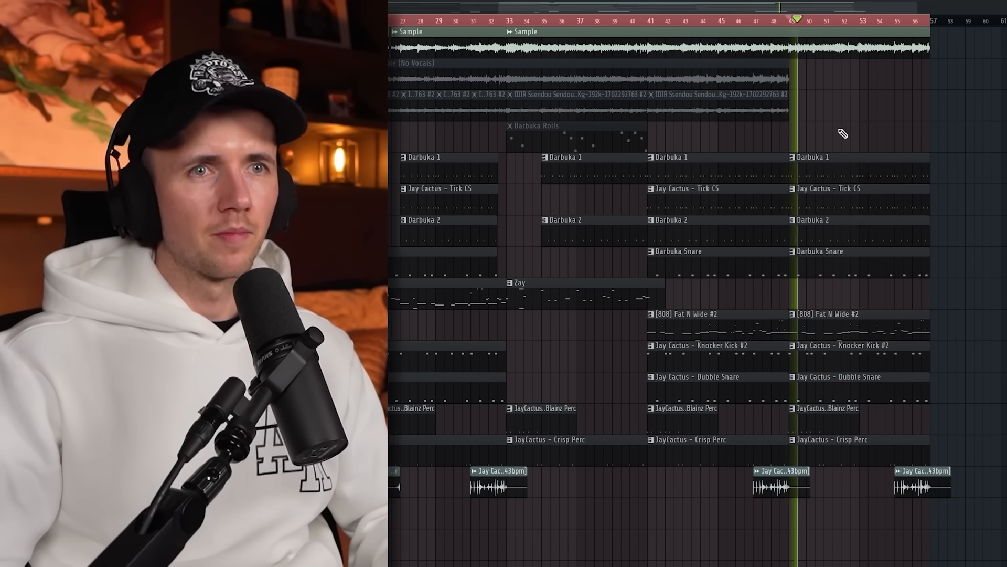
pyautogui.scroll(1, 892, 126)
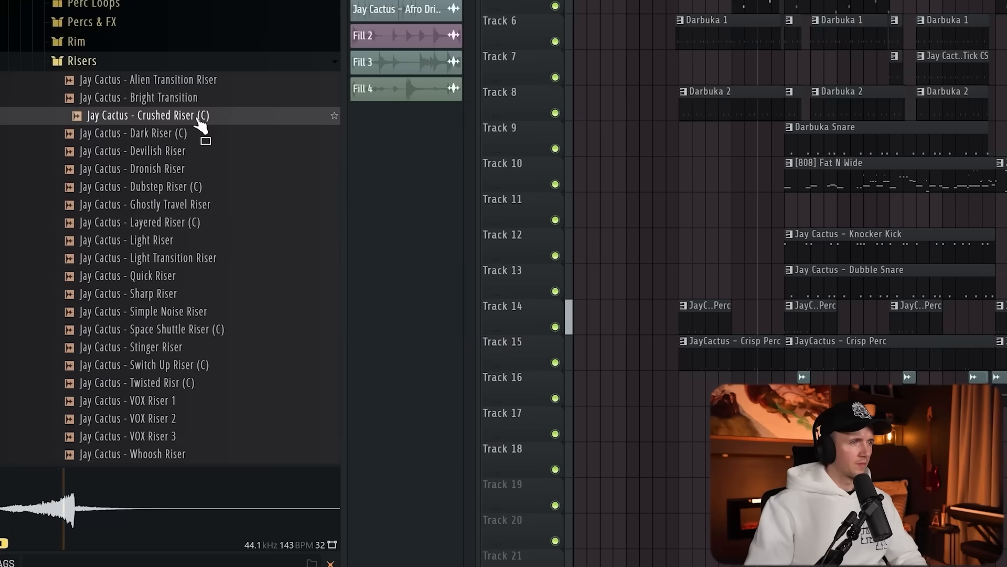
# - Place the Jay Cactus - Crushed Riser (C) sample on Track 19 at bar 16, leading into the section at bar 17
pyautogui.moveTo(198, 121); pyautogui.dragTo(400, 490)
pyautogui.scroll(4, 400, 490)
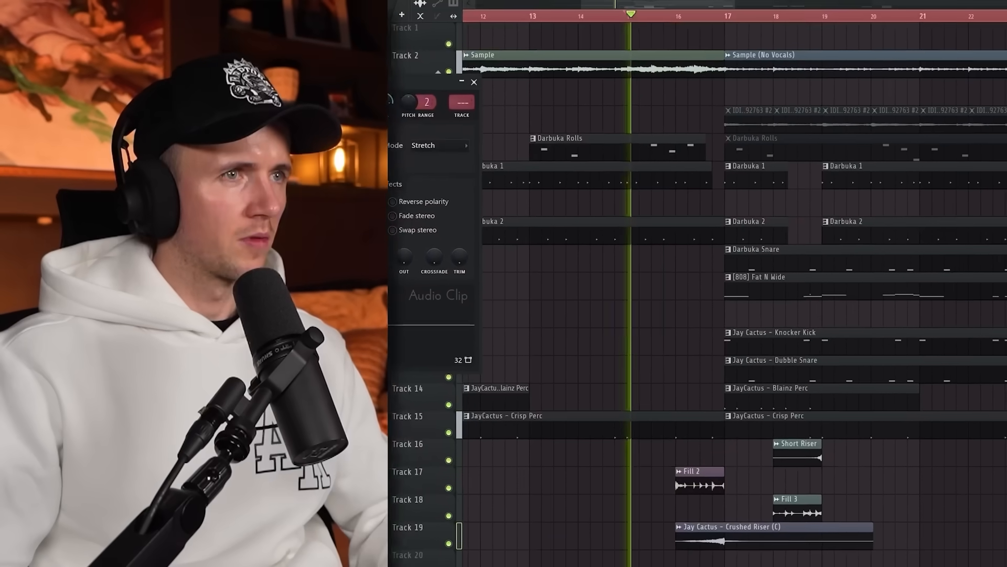
pyautogui.rightClick(362, 353)
pyautogui.click(383, 395)
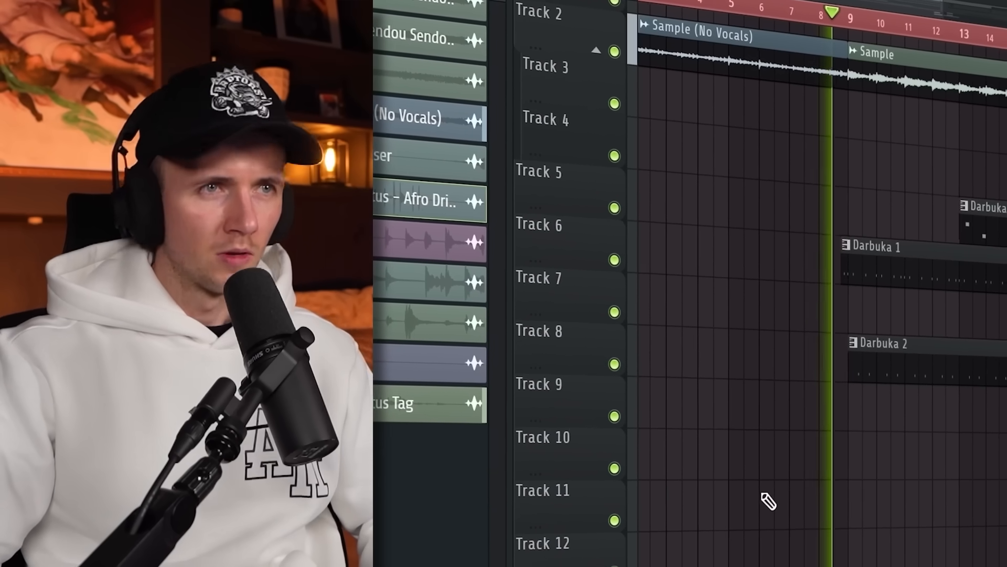
pyautogui.scroll(-4, 764, 499)
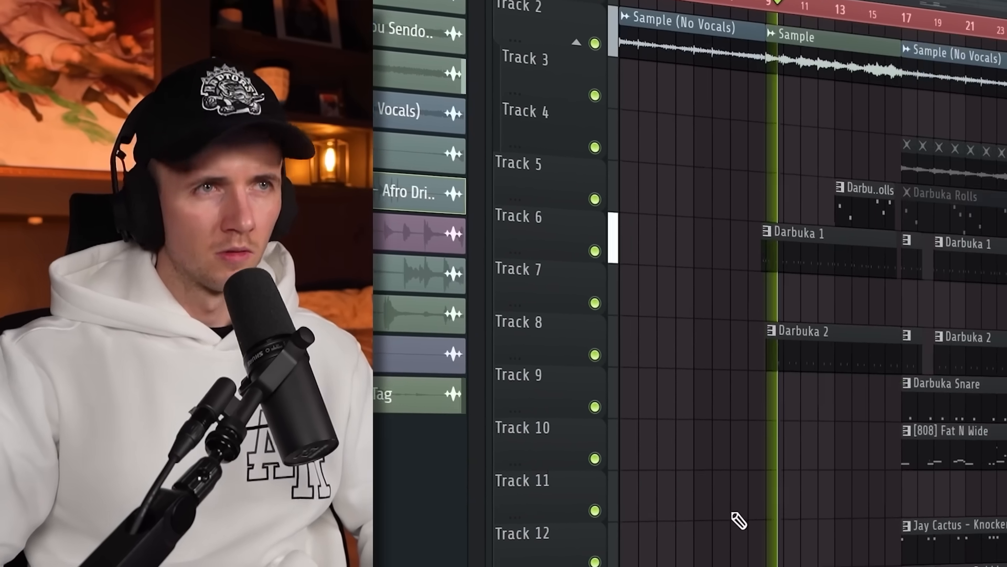